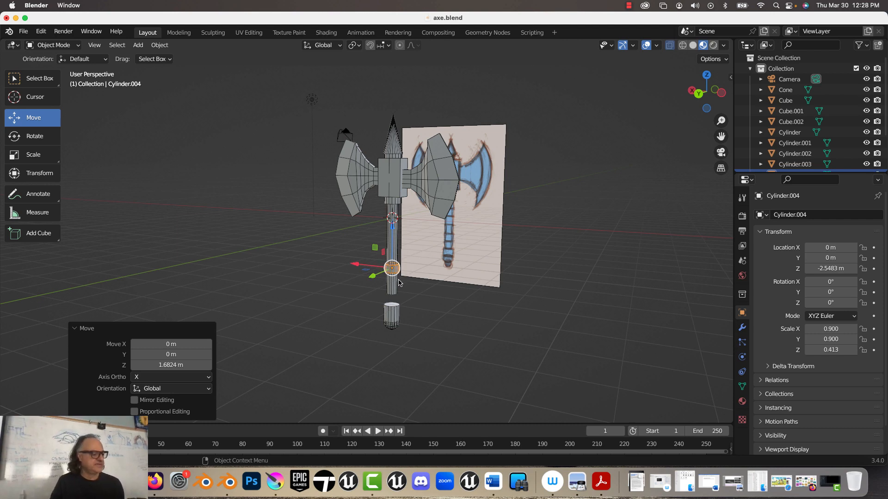
# Duplicate the cylinder below the axe handle and move the copy about 2.67 m up along Z onto the handle.
pyautogui.scroll(4, 400, 284)
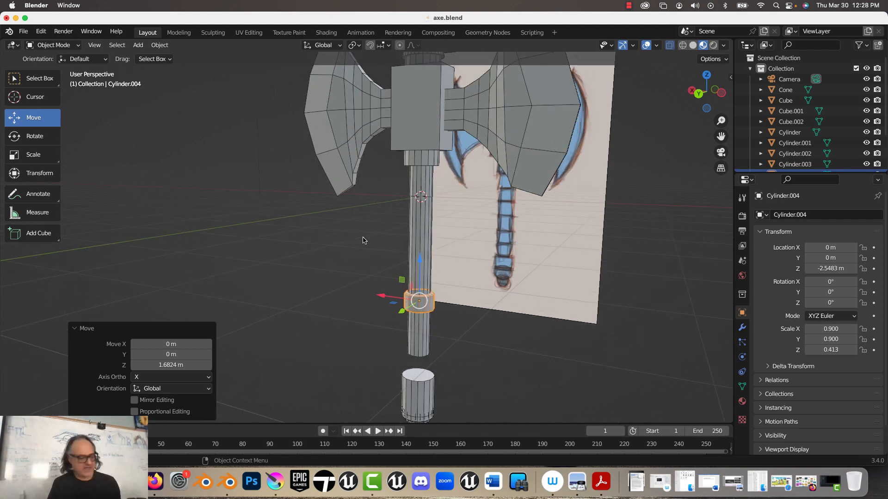
pyautogui.keyDown('shift'); pyautogui.moveTo(362, 222); pyautogui.dragTo(362, 164, button='middle'); pyautogui.keyUp('shift')
pyautogui.moveTo(413, 208); pyautogui.dragTo(429, 338)
pyautogui.click(421, 328)
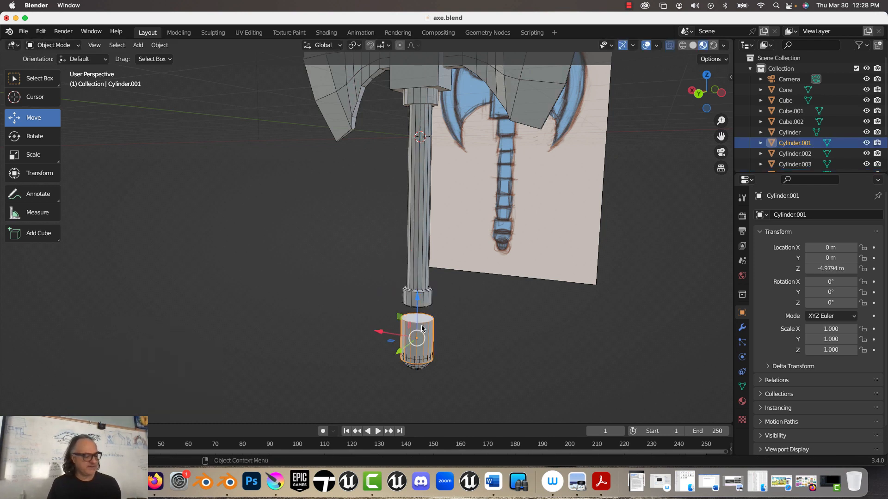
pyautogui.hotkey('shift', 'd')
pyautogui.press('z')
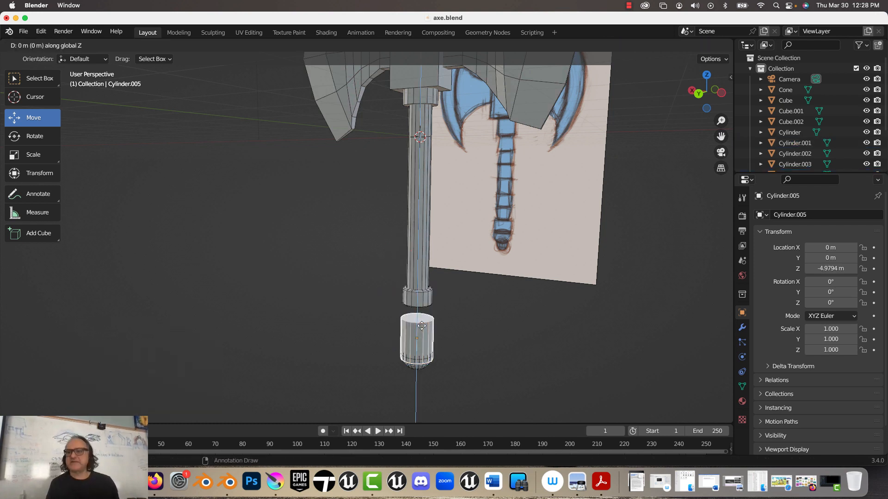
pyautogui.click(357, 222)
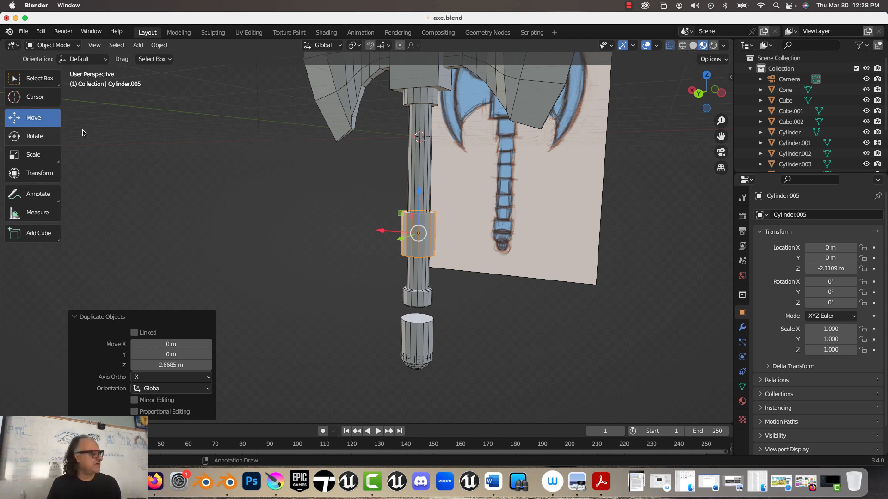
# Shorten the copied cylinder to about 0.6 of its height along Z and apply its scale.
pyautogui.click(40, 155)
pyautogui.moveTo(419, 188); pyautogui.dragTo(417, 212)
pyautogui.hotkey('ctrl', 'z')
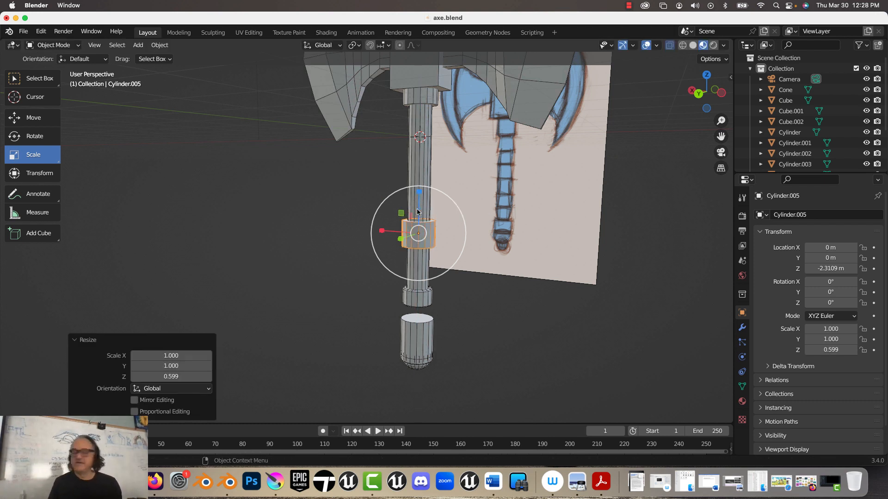
pyautogui.press('n')
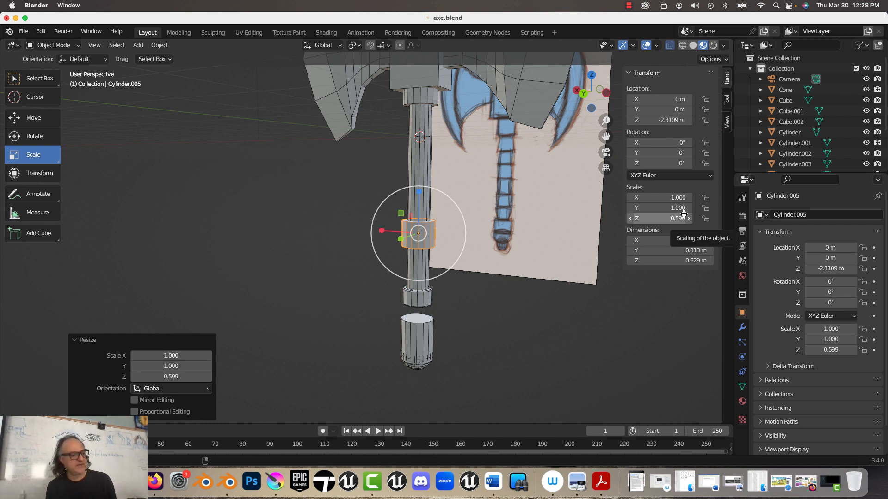
pyautogui.hotkey('ctrl', 'a')
pyautogui.click(616, 237)
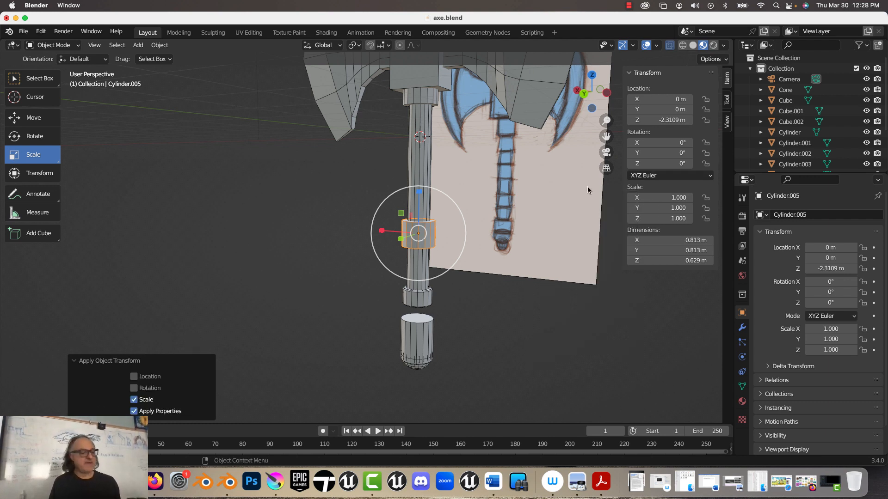
# Put the handle collar into Edit Mode and turn off X-ray display.
pyautogui.press('KP_Decimal')
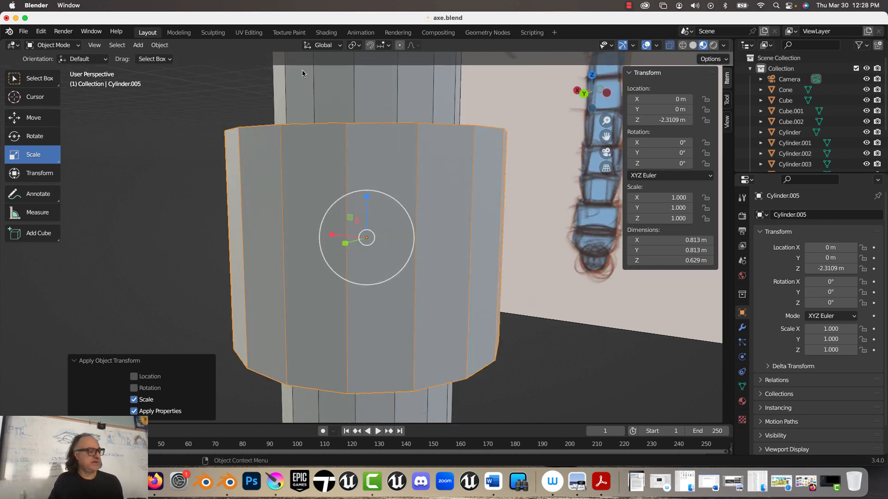
pyautogui.scroll(-3, 440, 173)
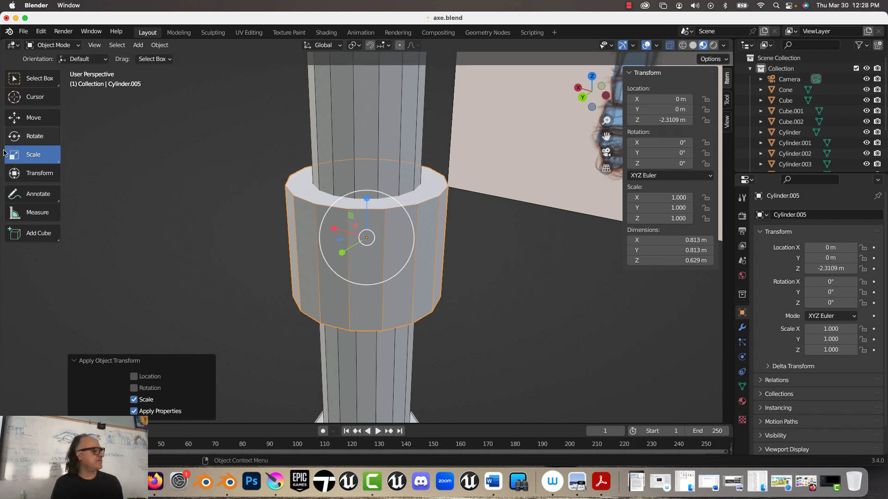
pyautogui.click(73, 47)
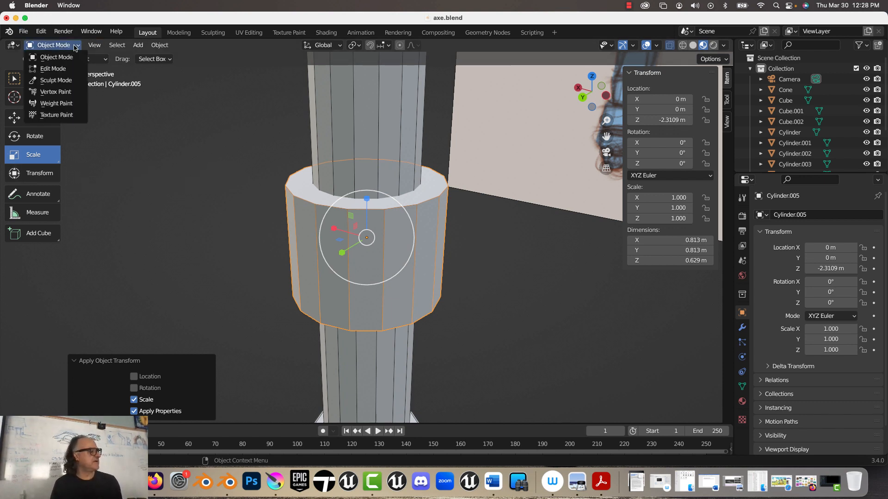
pyautogui.click(46, 67)
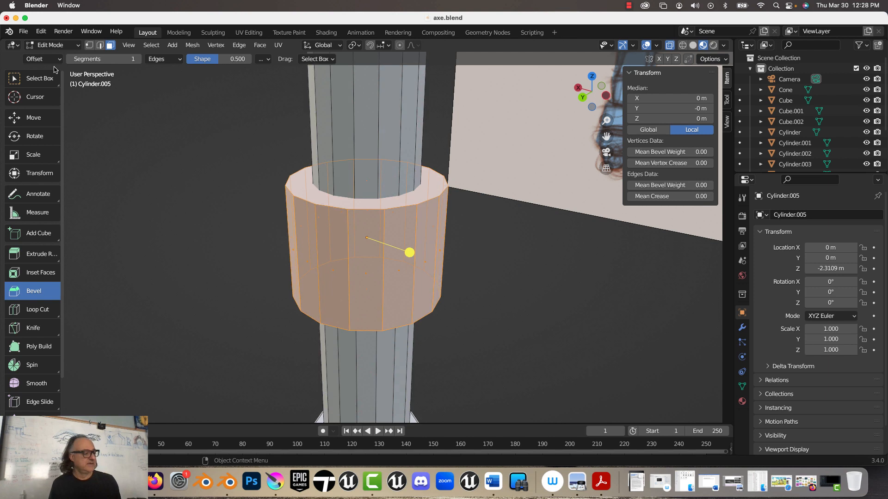
pyautogui.click(365, 201)
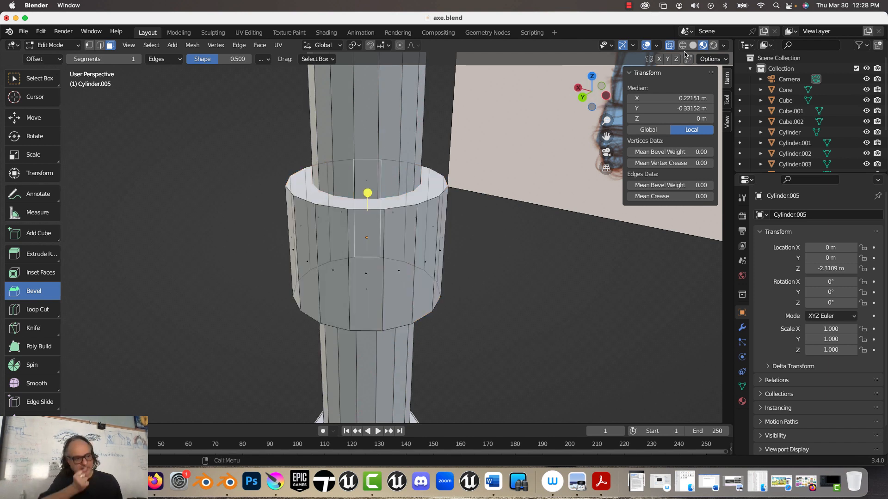
pyautogui.click(668, 46)
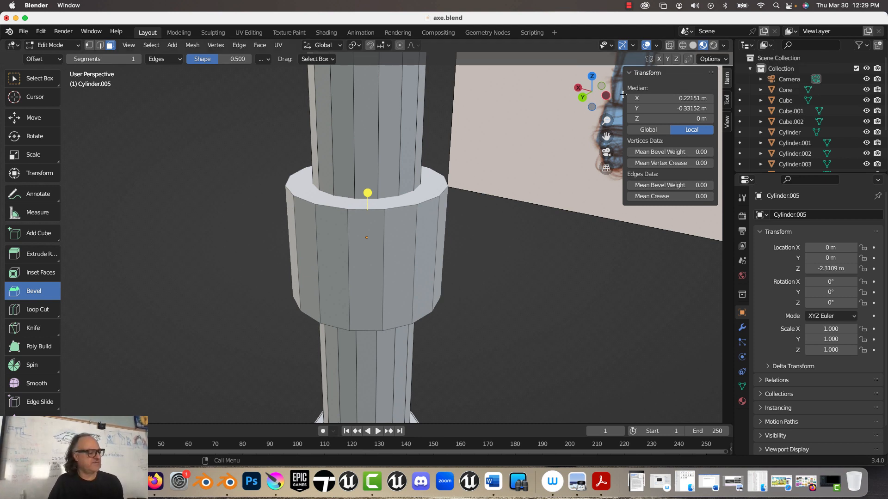
# Bevel the edges of the collar's top ring by about 0.065 m with 2 segments.
pyautogui.click(427, 224)
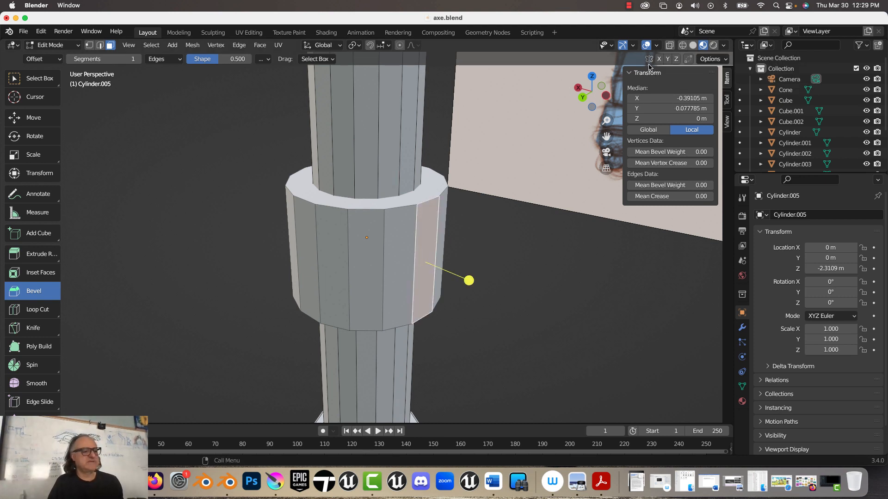
pyautogui.keyDown('alt'); pyautogui.click(417, 194); pyautogui.keyUp('alt')
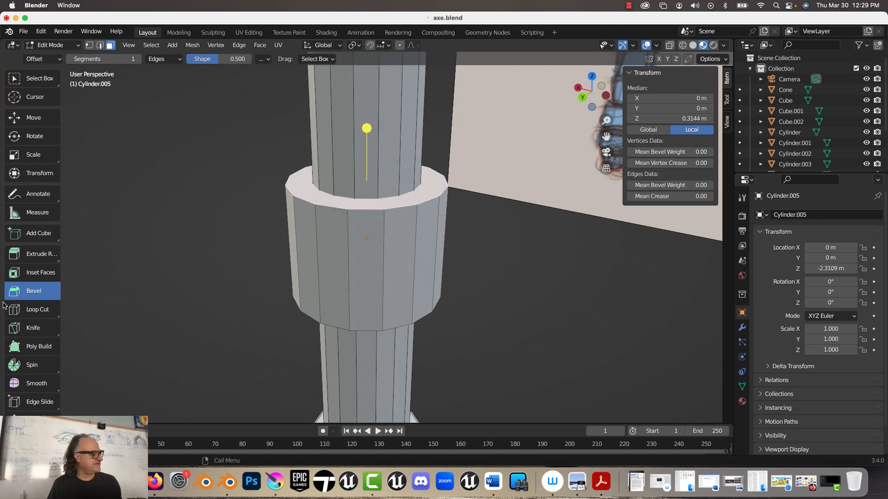
pyautogui.moveTo(367, 129); pyautogui.dragTo(366, 112)
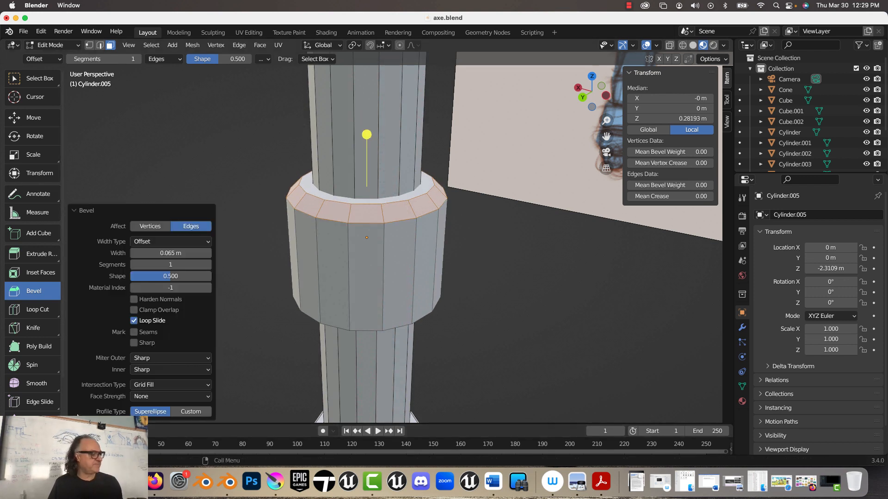
pyautogui.click(208, 264)
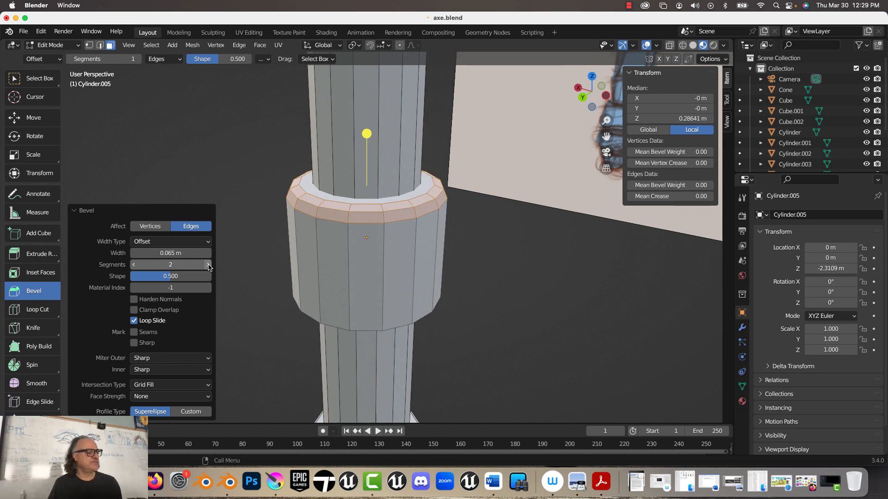
# Bevel the edge loop around the collar's underside by about 0.1 m with 3 segments.
pyautogui.moveTo(339, 285); pyautogui.dragTo(352, 280, button='middle')
pyautogui.keyDown('alt'); pyautogui.click(355, 277); pyautogui.keyUp('alt')
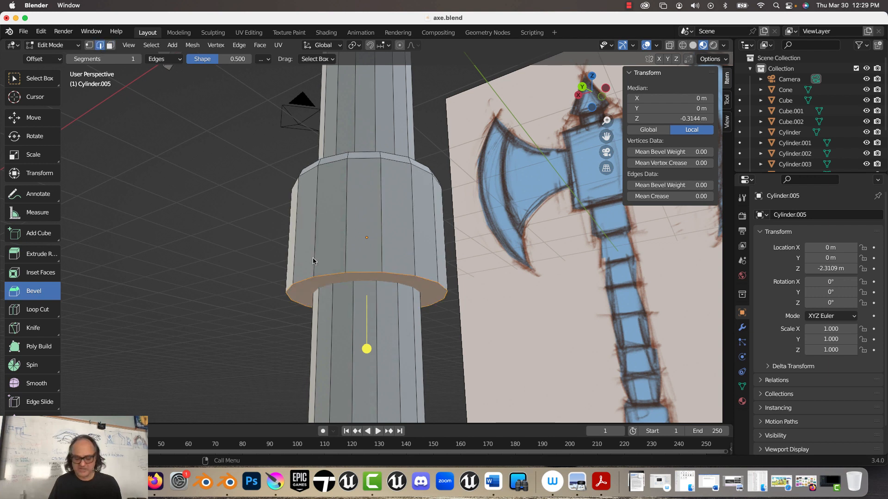
pyautogui.hotkey('alt', 'a')
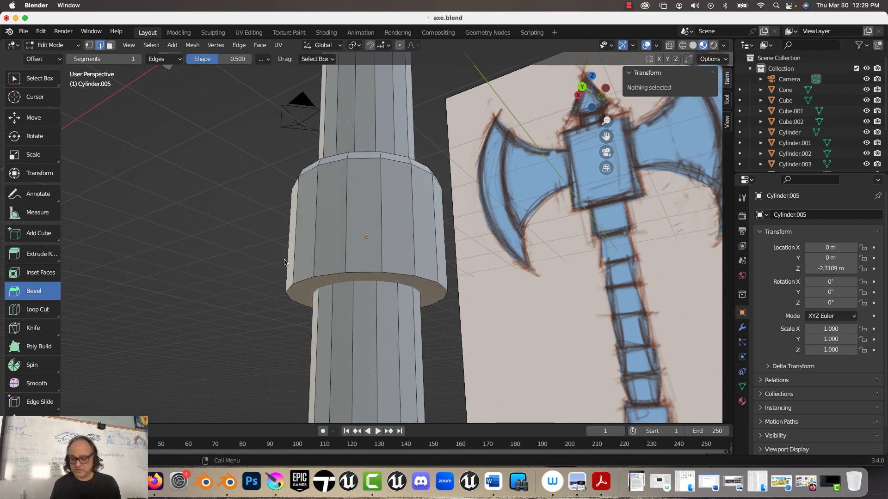
pyautogui.keyDown('alt'); pyautogui.click(340, 276); pyautogui.keyUp('alt')
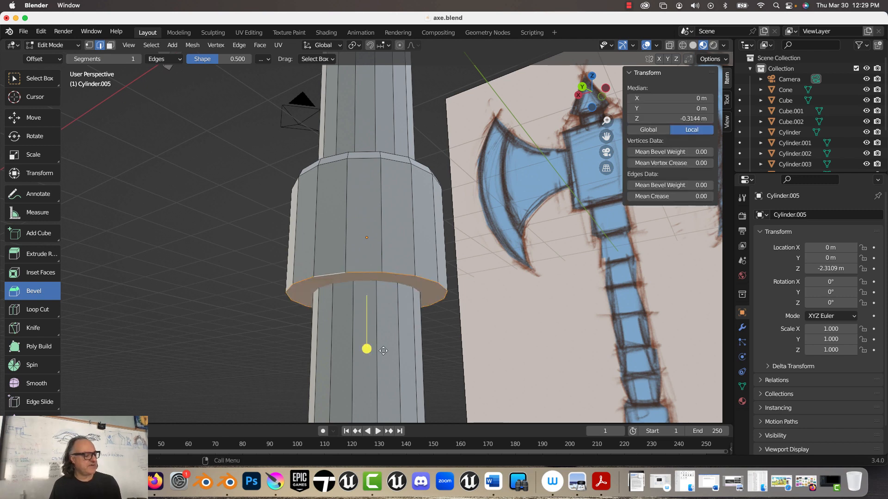
pyautogui.moveTo(362, 350); pyautogui.dragTo(366, 374)
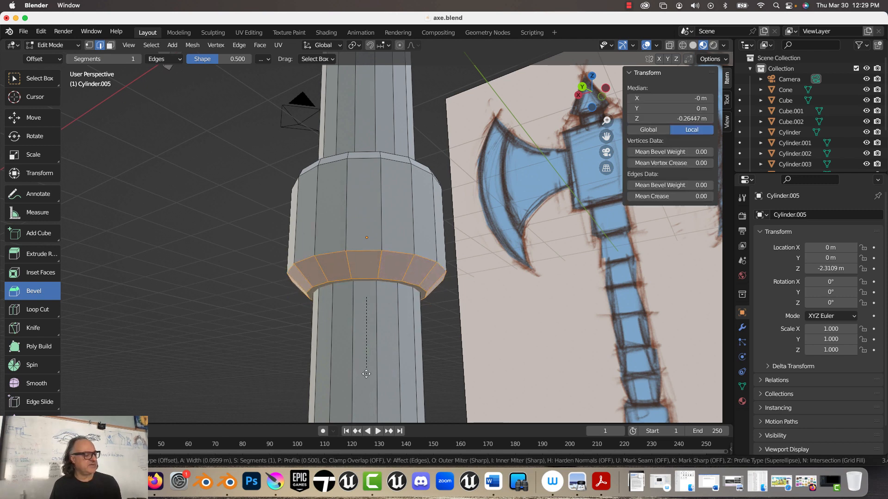
pyautogui.click(208, 265)
pyautogui.click(208, 265)
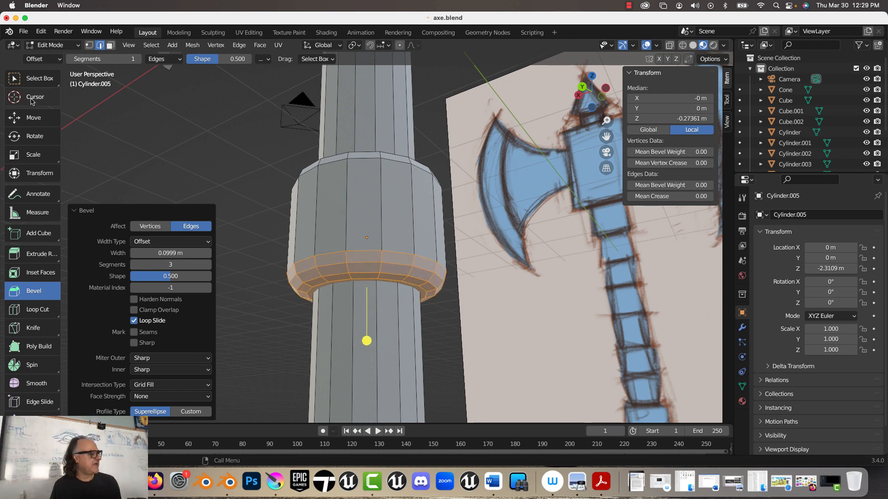
# Return to Object Mode and move the collar about 1.03 m down along Z to sit on the small ring at the handle's end.
pyautogui.click(33, 118)
pyautogui.moveTo(241, 175); pyautogui.dragTo(281, 200, button='middle')
pyautogui.press('Tab')
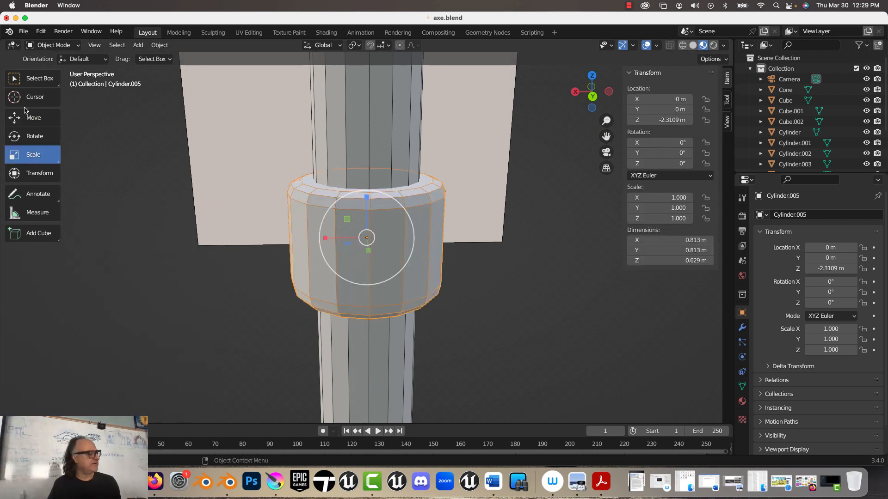
pyautogui.click(34, 121)
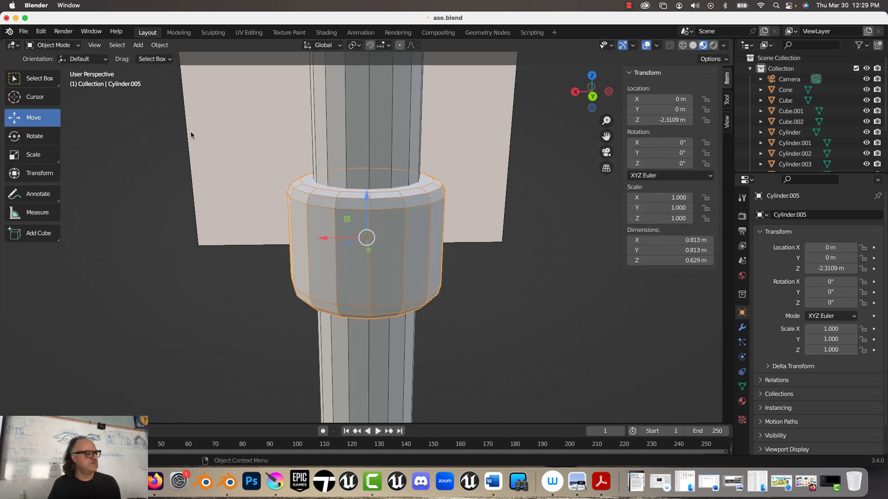
pyautogui.click(592, 97)
pyautogui.scroll(-2, 399, 190)
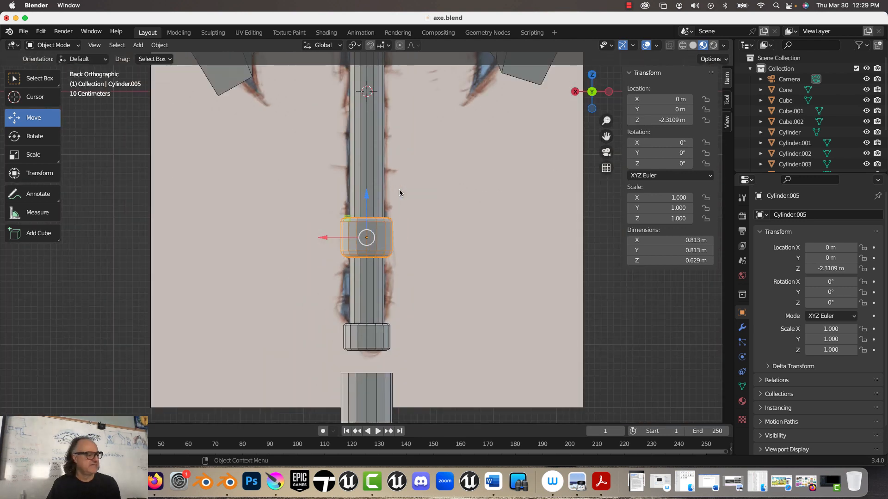
pyautogui.scroll(3, 398, 189)
pyautogui.moveTo(367, 195); pyautogui.dragTo(338, 308)
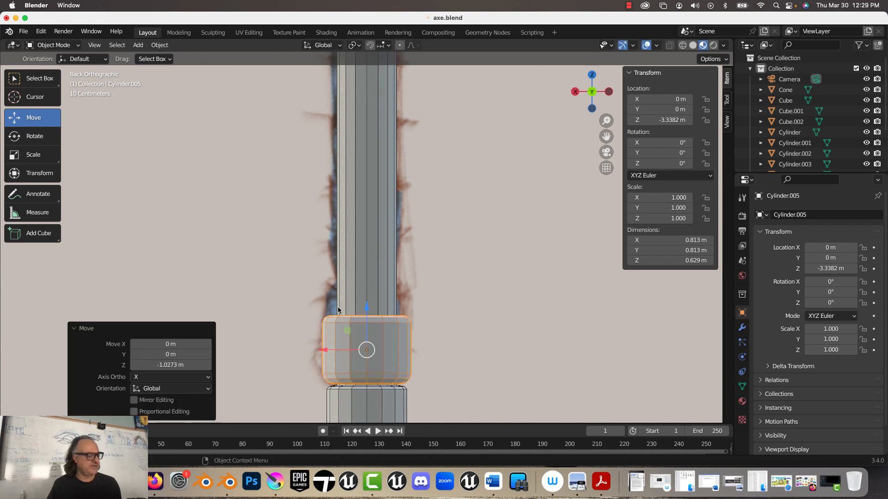
# Duplicate the collar and place the copy about 0.65 m higher along Z, directly above the original.
pyautogui.rightClick(391, 328)
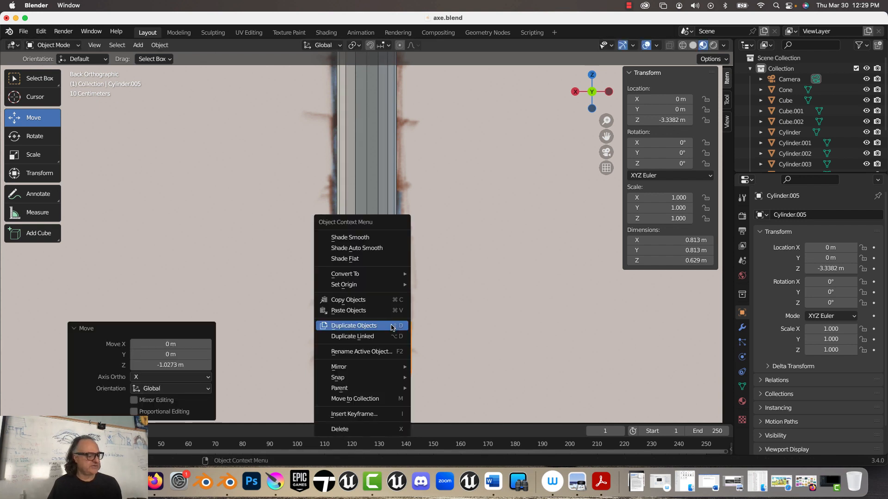
pyautogui.click(391, 326)
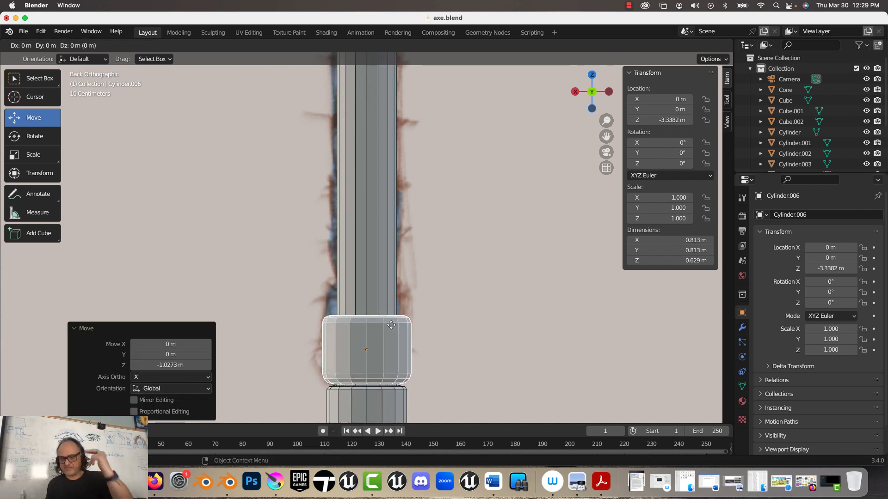
pyautogui.press('z')
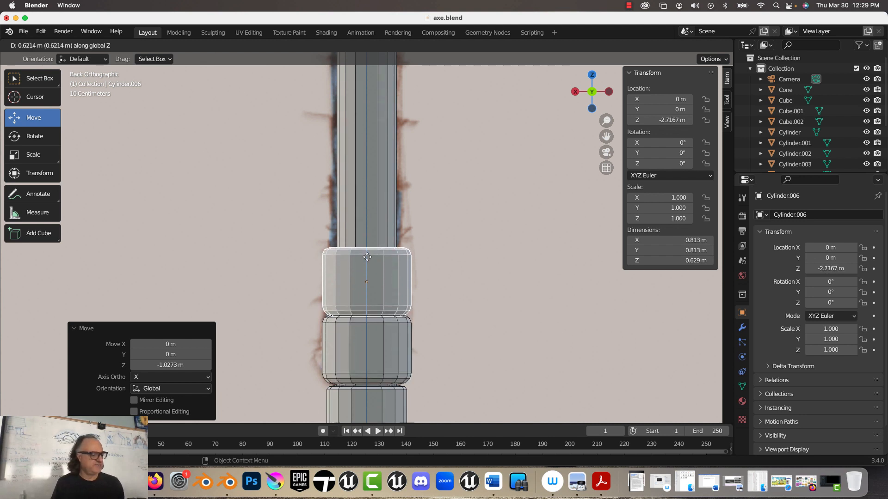
pyautogui.click(356, 253)
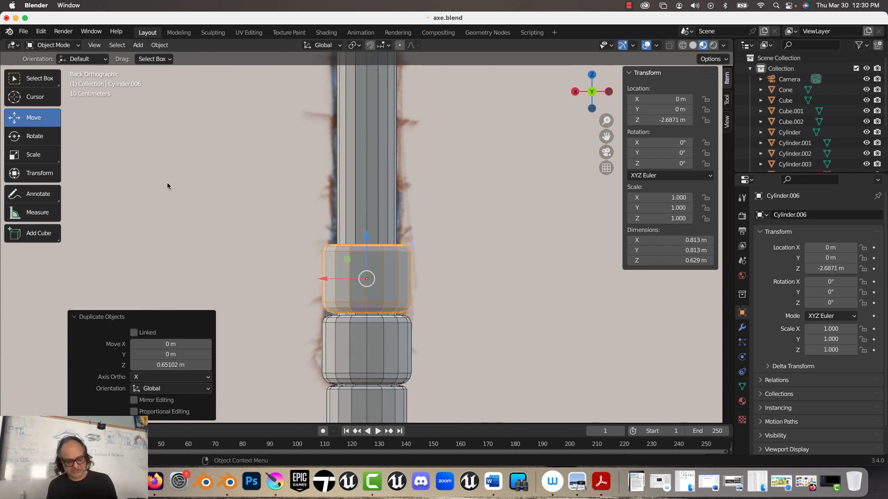
# Stretch the upper collar to about 1.19 along Z and raise it about 0.04 m so it rests on the collar below.
pyautogui.press('s')
pyautogui.press('z')
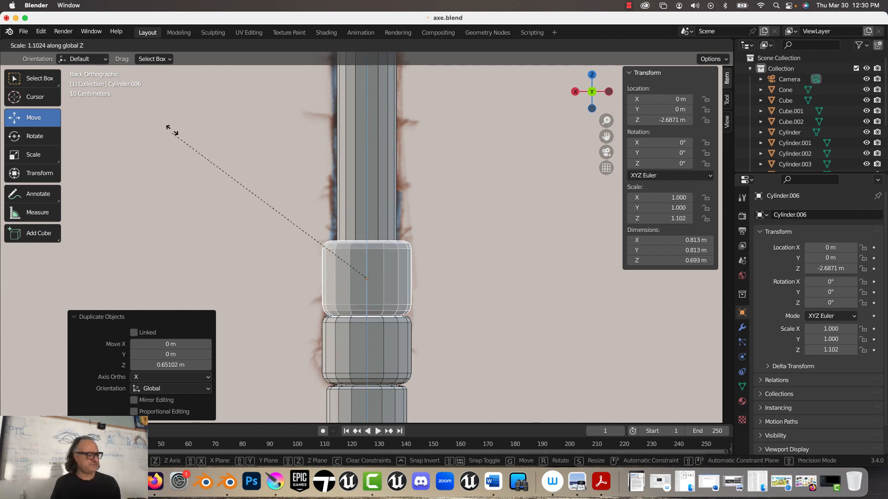
pyautogui.click(188, 84)
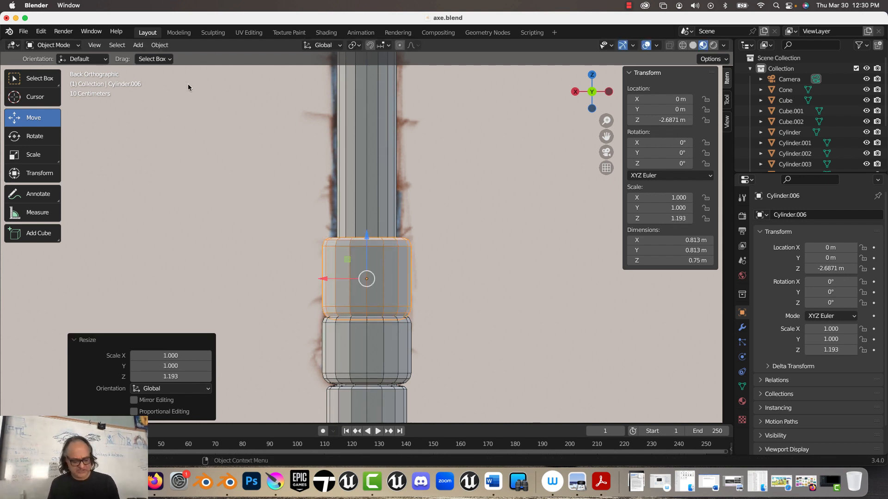
pyautogui.press('g')
pyautogui.press('z')
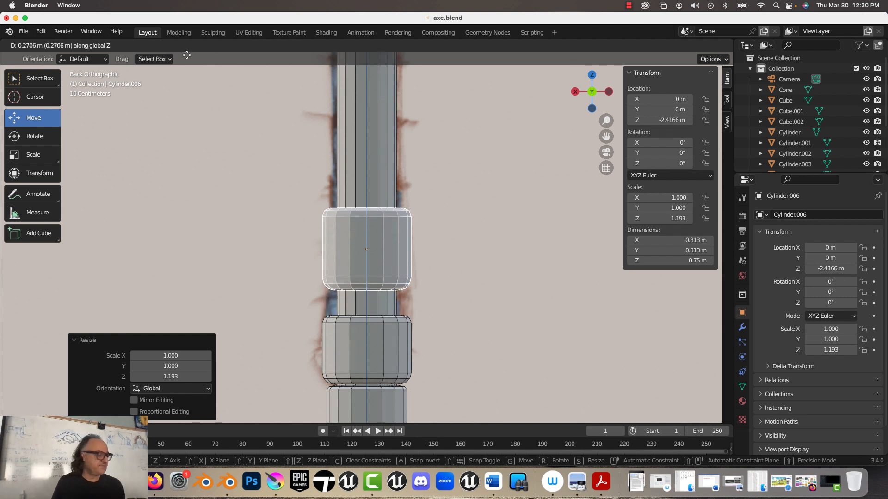
pyautogui.click(173, 80)
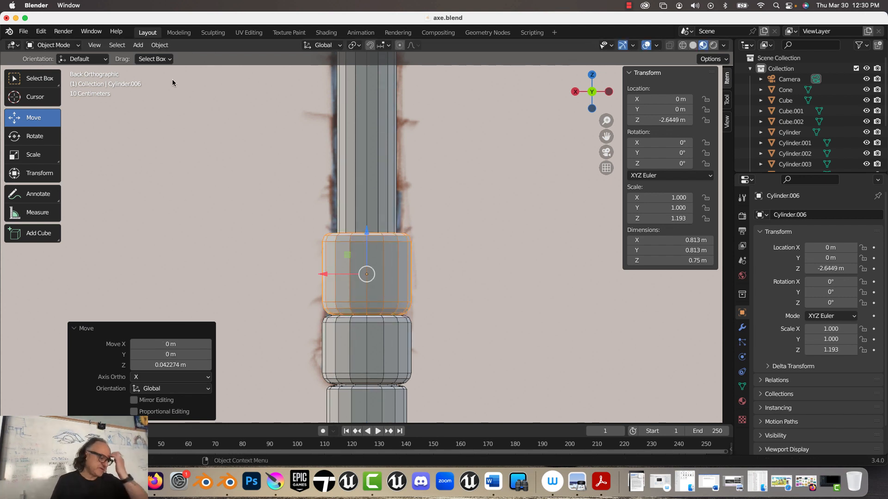
pyautogui.keyDown('shift'); pyautogui.moveTo(206, 183); pyautogui.dragTo(209, 115, button='middle'); pyautogui.keyUp('shift')
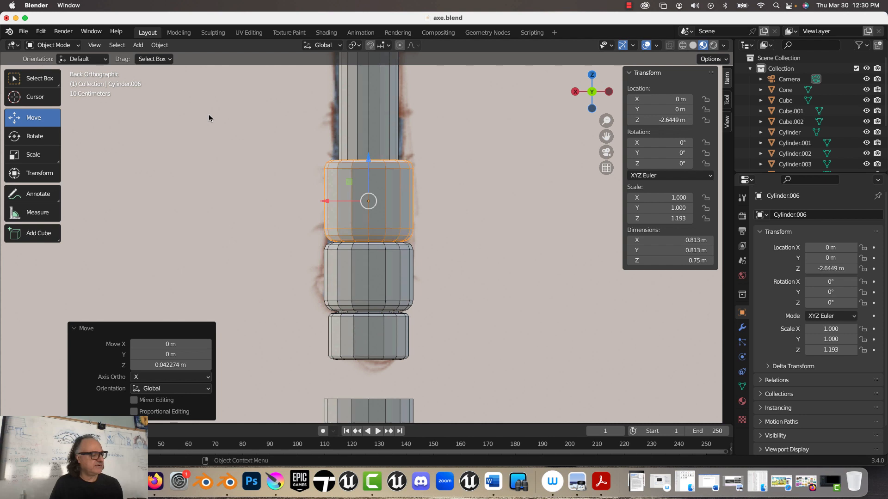
# Duplicate the shorter collar just above the small ring and place the copy about 1.37 m higher along Z, on top of the stack.
pyautogui.click(382, 274)
pyautogui.rightClick(383, 275)
pyautogui.click(382, 273)
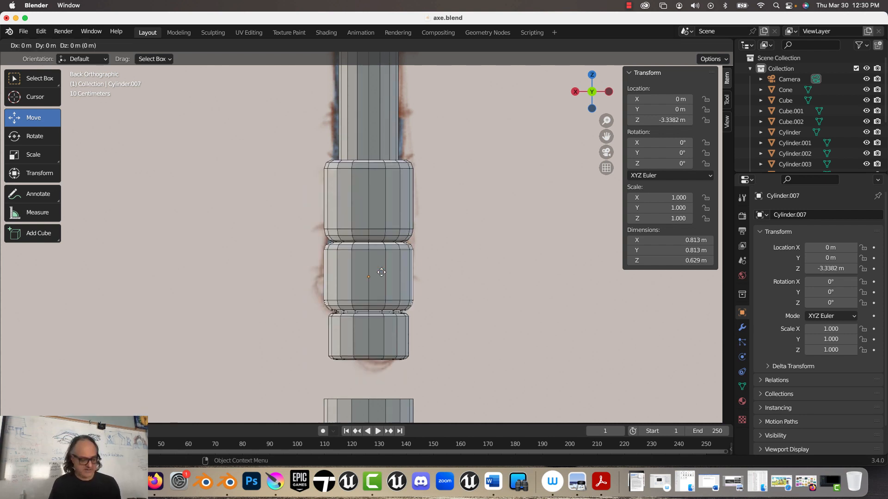
pyautogui.press('z')
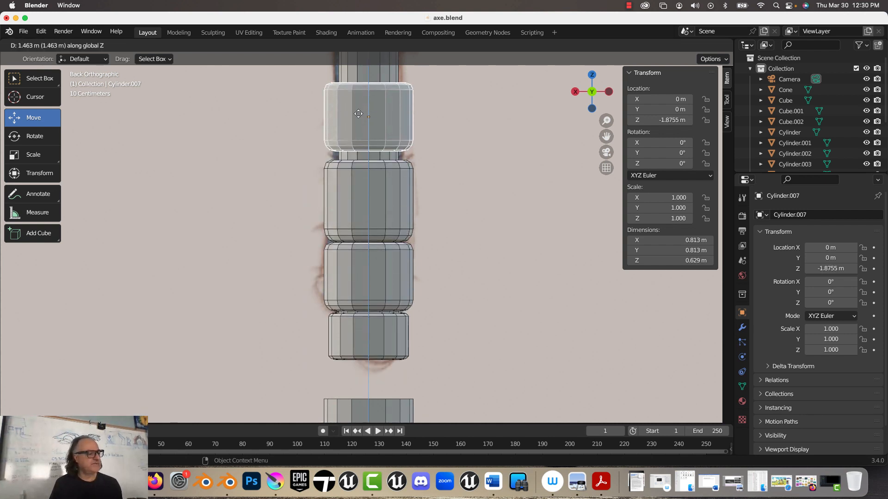
pyautogui.click(356, 125)
pyautogui.scroll(-5, 301, 170)
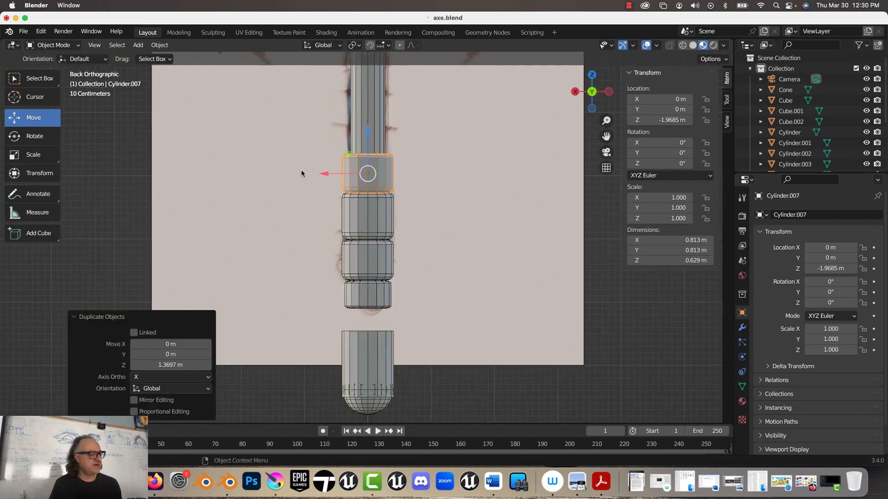
# Move the upper collars, the small ring, the pommel cylinder and its sphere together about 0.02 m down along Z.
pyautogui.keyDown('shift'); pyautogui.click(378, 230); pyautogui.keyUp('shift')
pyautogui.keyDown('shift'); pyautogui.click(373, 250); pyautogui.keyUp('shift')
pyautogui.keyDown('shift'); pyautogui.click(376, 283); pyautogui.keyUp('shift')
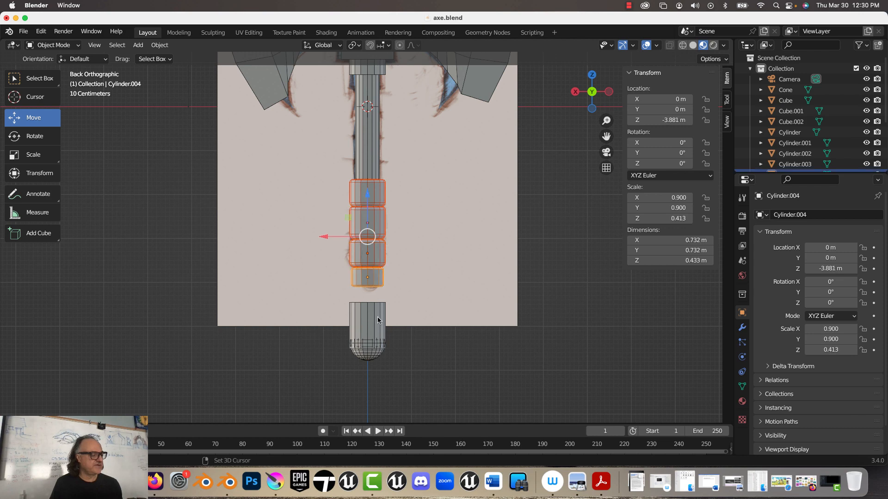
pyautogui.keyDown('shift'); pyautogui.click(377, 320); pyautogui.keyUp('shift')
pyautogui.keyDown('shift'); pyautogui.click(374, 358); pyautogui.keyUp('shift')
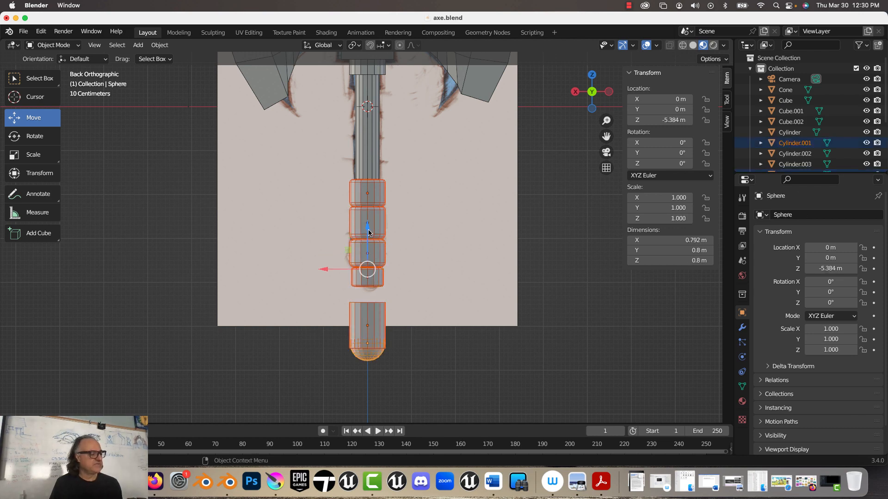
pyautogui.moveTo(368, 232); pyautogui.dragTo(367, 317)
# Scale the pommel cylinder above the sphere uniformly by 1.1.
pyautogui.click(367, 317)
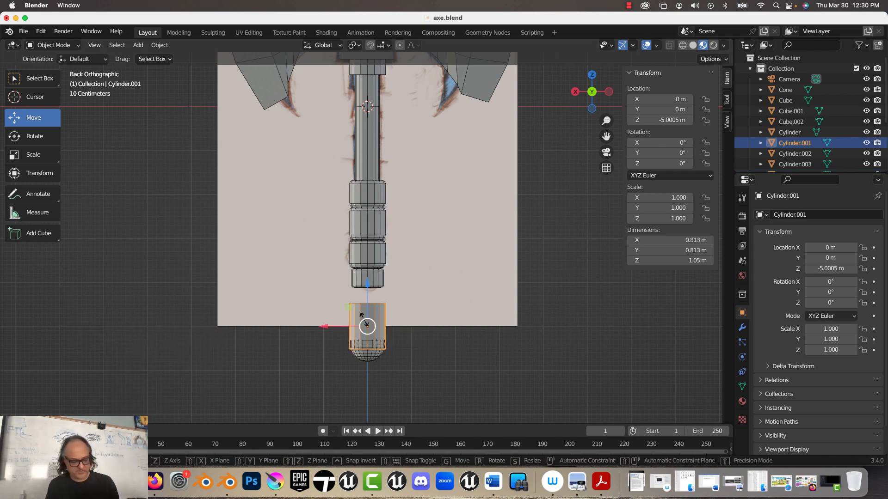
pyautogui.write('s1.1')
pyautogui.press('Return')
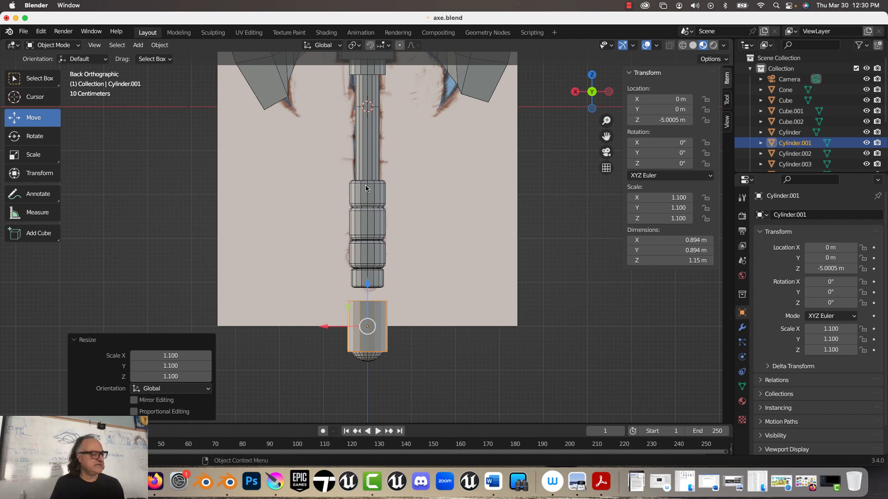
# Stretch the long handle shaft by about 1.36 along Z so it reaches into the pommel cylinder.
pyautogui.click(353, 175)
pyautogui.scroll(-2, 308, 154)
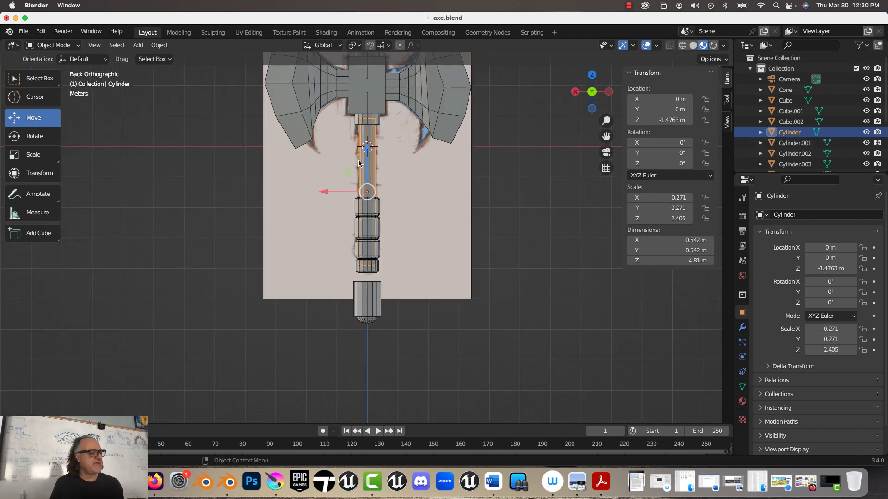
pyautogui.press('s')
pyautogui.press('z')
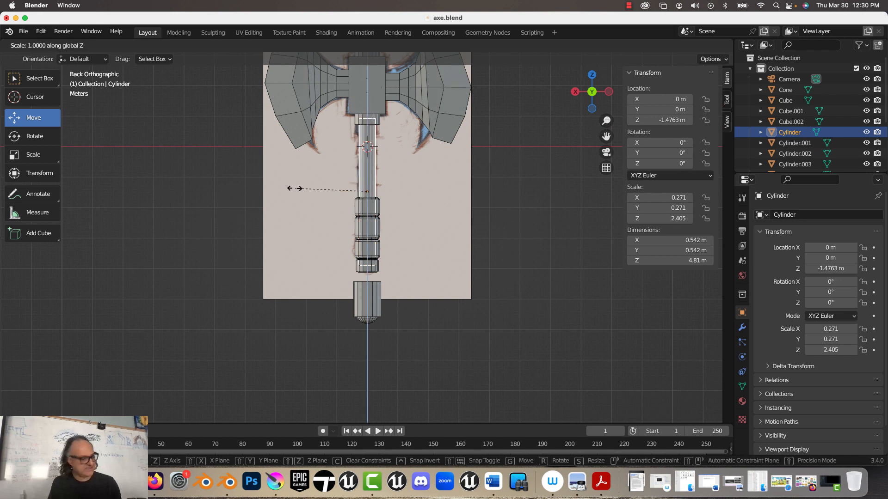
pyautogui.click(316, 109)
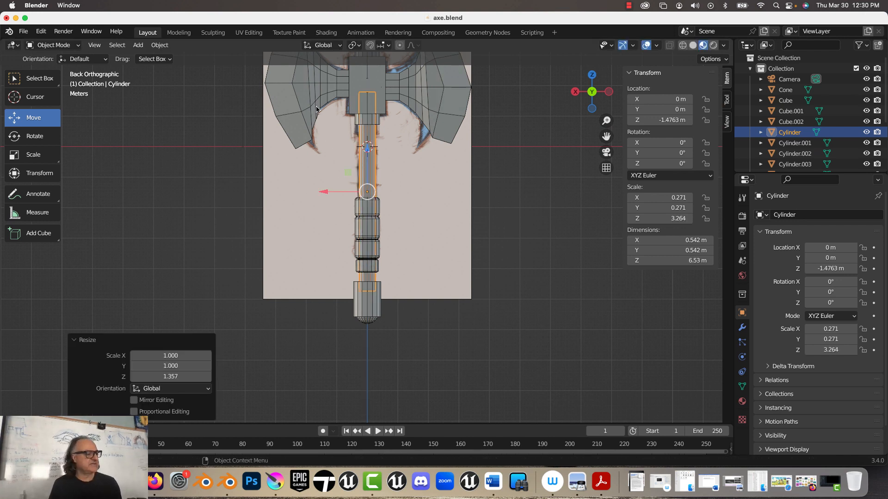
# Move the three collars and the small ring together about 0.44 m down along Z toward the pommel cylinder.
pyautogui.click(339, 216)
pyautogui.click(360, 208)
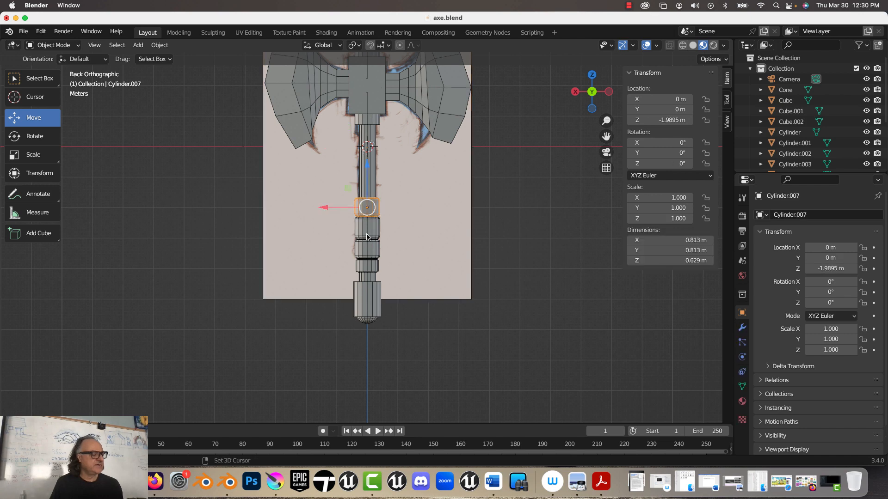
pyautogui.click(367, 232)
pyautogui.keyDown('shift'); pyautogui.click(367, 251); pyautogui.keyUp('shift')
pyautogui.keyDown('shift'); pyautogui.click(367, 267); pyautogui.keyUp('shift')
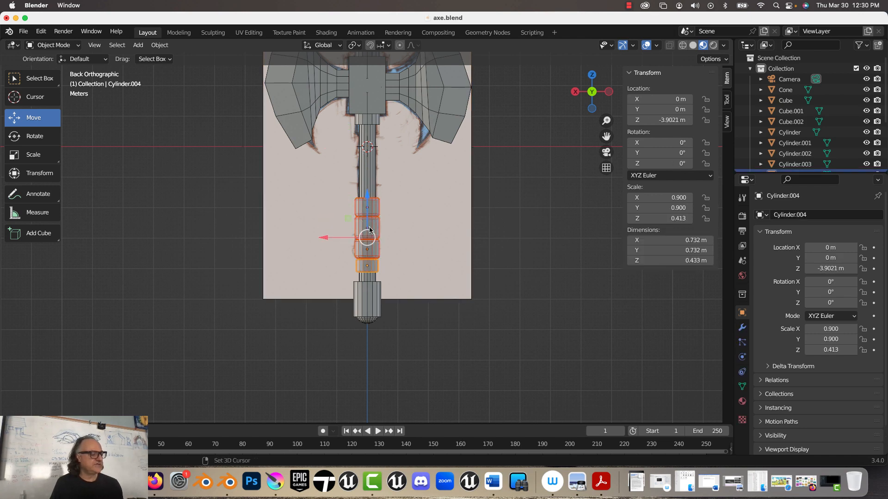
pyautogui.moveTo(367, 195); pyautogui.dragTo(367, 206)
pyautogui.scroll(-2, 318, 194)
pyautogui.keyDown('shift'); pyautogui.moveTo(348, 175); pyautogui.dragTo(398, 250, button='middle'); pyautogui.keyUp('shift')
pyautogui.scroll(-1, 397, 250)
pyautogui.scroll(2, 398, 250)
pyautogui.scroll(2, 398, 250)
pyautogui.keyDown('shift'); pyautogui.moveTo(398, 287); pyautogui.dragTo(306, 117, button='middle'); pyautogui.keyUp('shift')
pyautogui.moveTo(364, 179); pyautogui.dragTo(364, 185)
# Shorten the pommel cylinder to about 0.76 of its height along Z with the Scale tool.
pyautogui.click(371, 268)
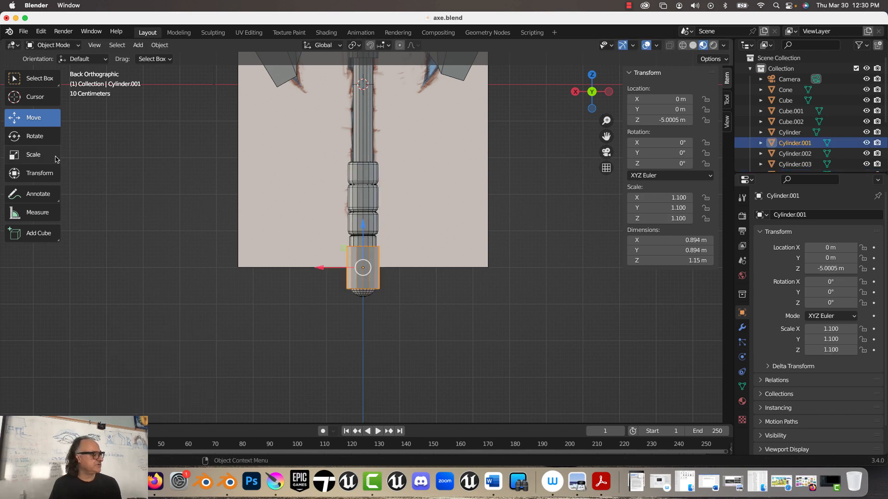
pyautogui.click(29, 154)
pyautogui.moveTo(357, 223); pyautogui.dragTo(365, 236)
pyautogui.press('super+z')
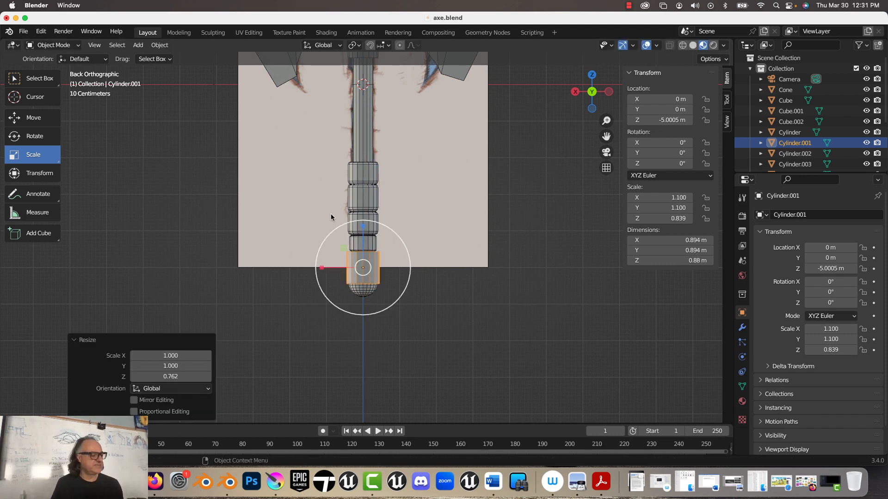
# Apply the scale of the pommel cylinder.
pyautogui.moveTo(331, 214); pyautogui.dragTo(275, 235, button='middle')
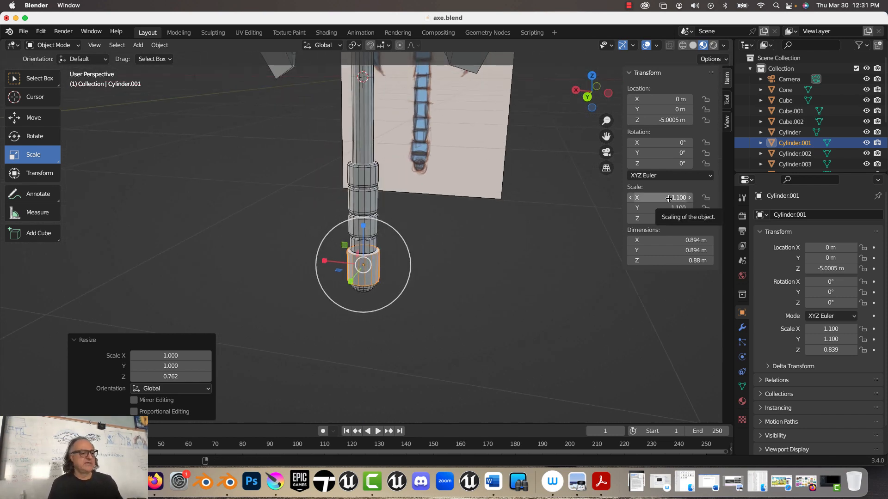
pyautogui.click(259, 195)
pyautogui.click(360, 255)
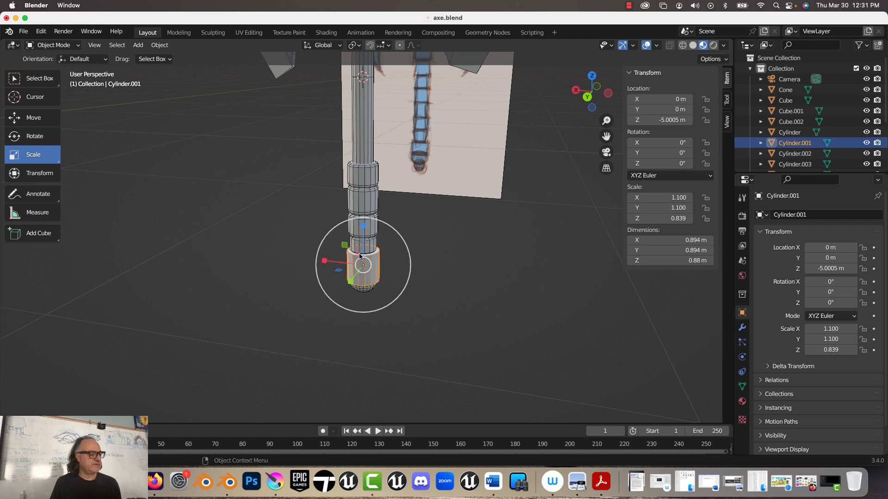
pyautogui.hotkey('ctrl', 'a')
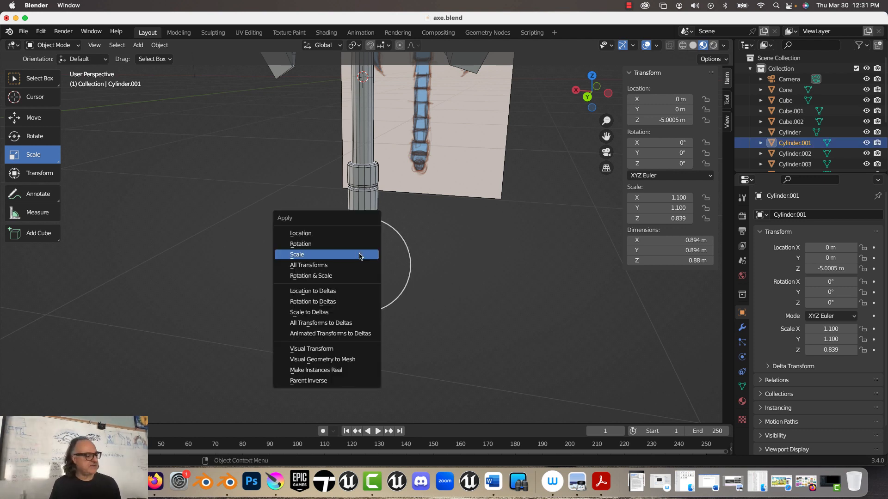
pyautogui.click(360, 254)
pyautogui.scroll(6, 364, 262)
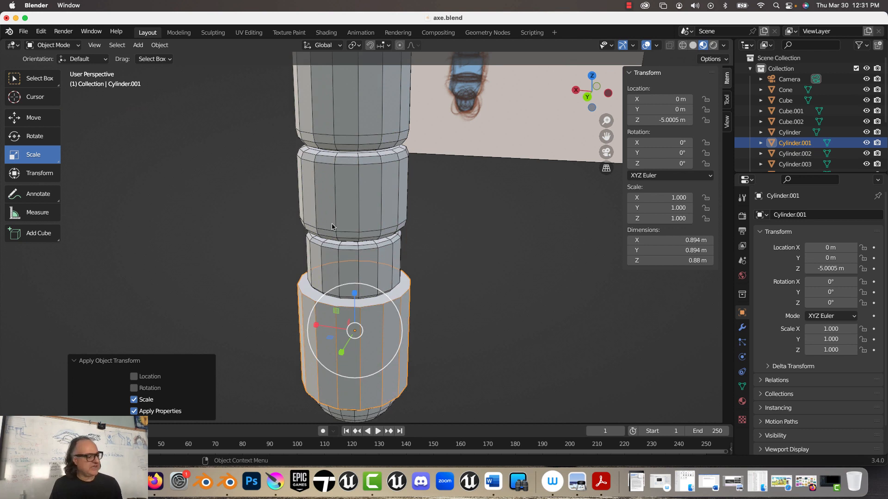
# Bevel the top face of the pommel cylinder in Edit Mode by about 0.06 m with 2 segments.
pyautogui.click(327, 197)
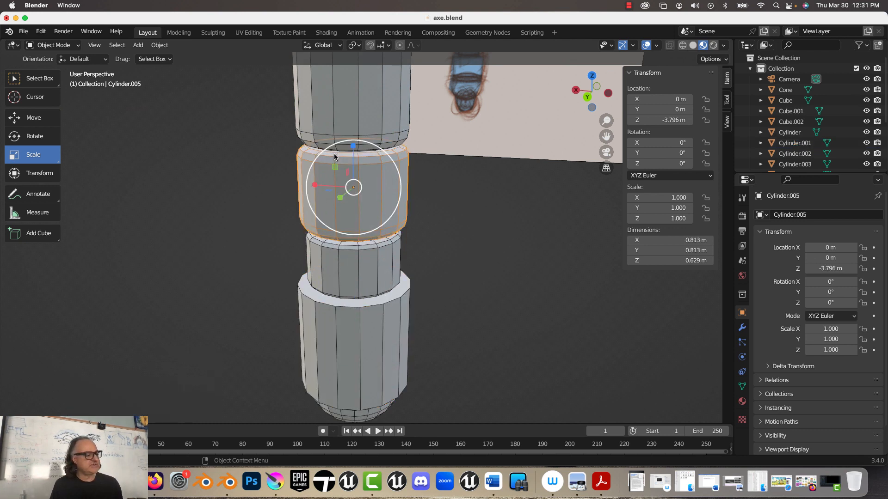
pyautogui.click(346, 311)
pyautogui.moveTo(293, 276); pyautogui.dragTo(293, 266, button='middle')
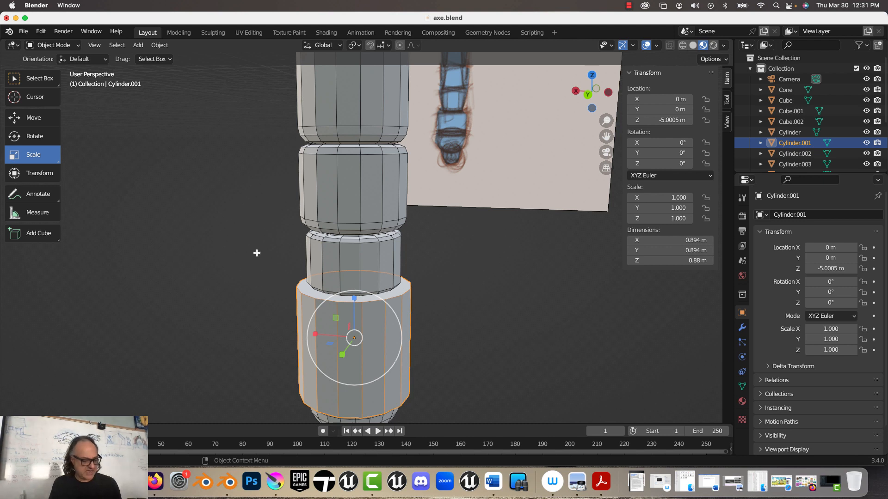
pyautogui.press('Tab')
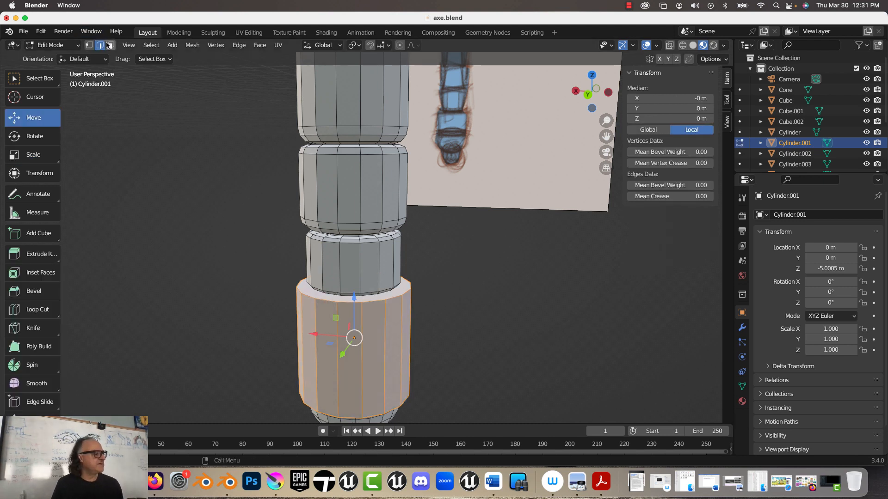
pyautogui.press('3')
pyautogui.click(389, 292)
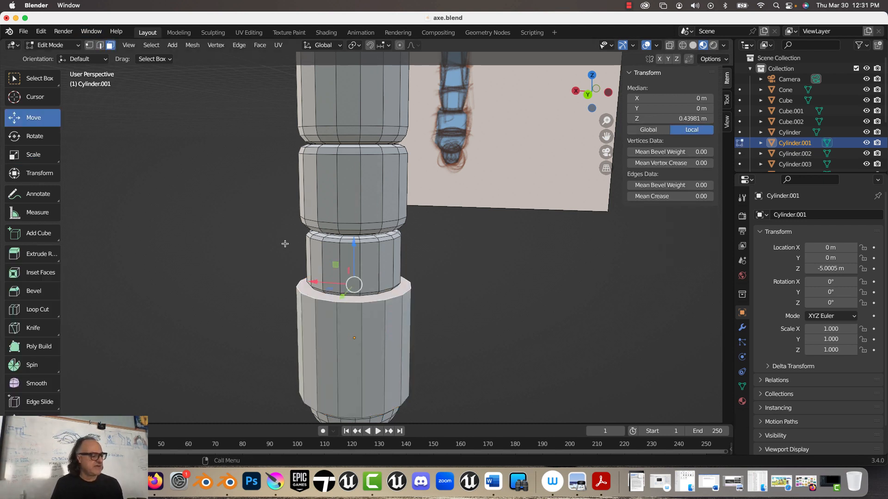
pyautogui.press('b')
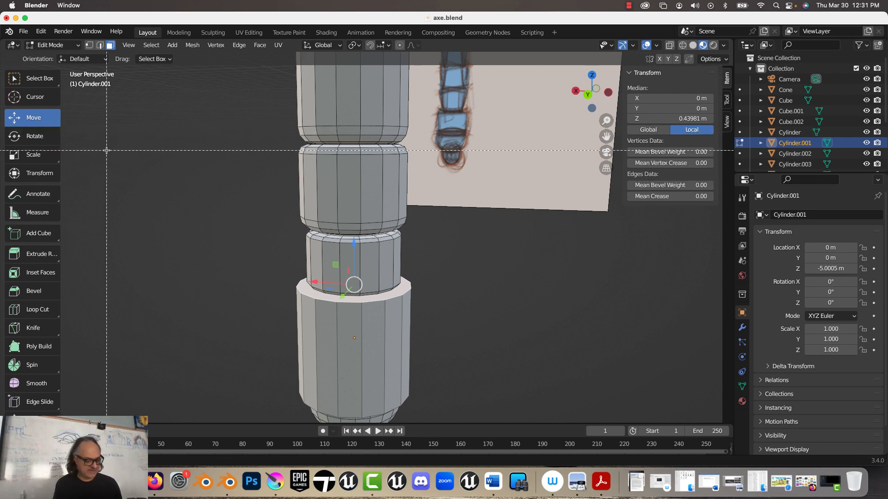
pyautogui.press('Escape')
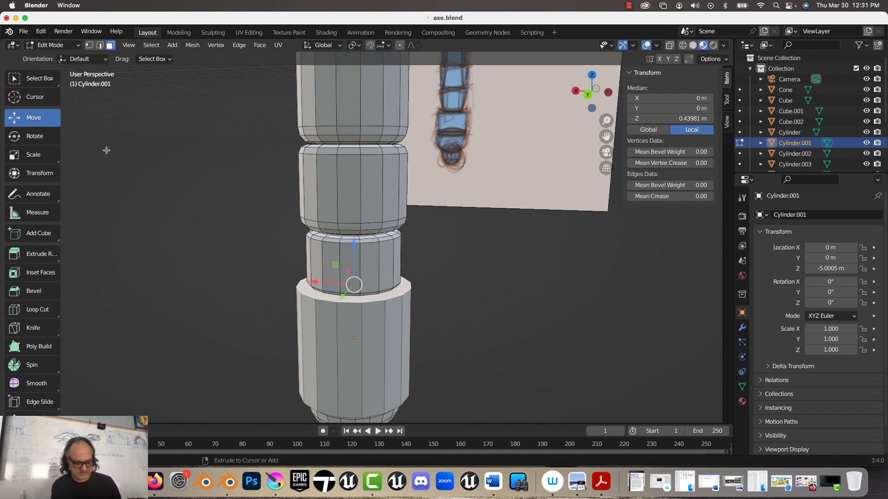
pyautogui.hotkey('ctrl', 'b')
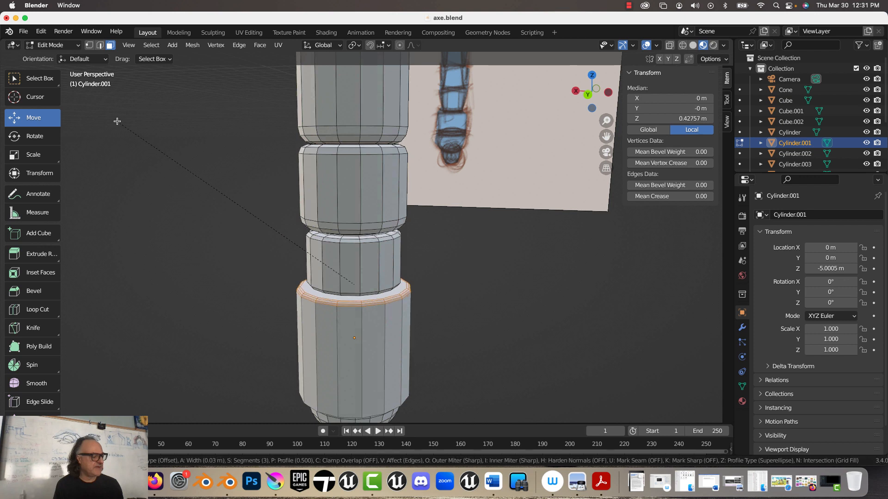
pyautogui.click(116, 113)
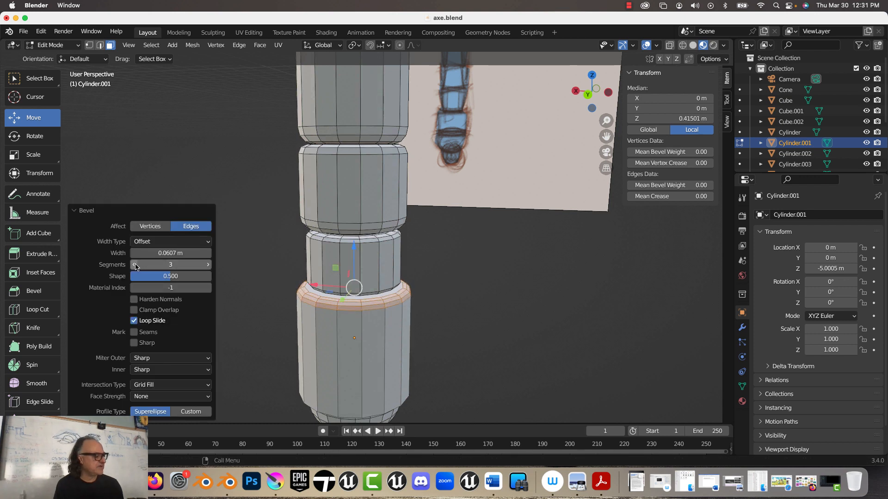
pyautogui.click(134, 265)
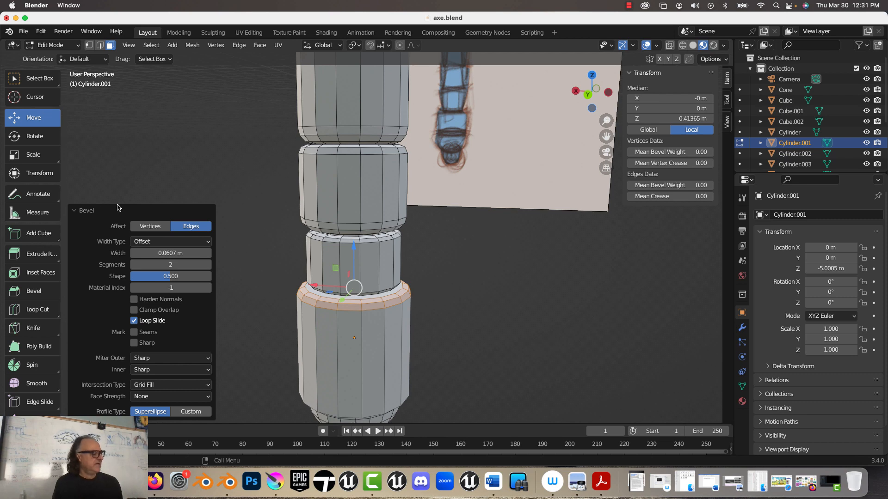
pyautogui.click(85, 210)
# Bevel the bottom face of the pommel cylinder around the sphere with 2 segments.
pyautogui.moveTo(221, 285)
pyautogui.mouseDown(button='middle')
pyautogui.moveTo(258, 234)
pyautogui.moveTo(219, 254)
pyautogui.mouseUp(button='middle')
pyautogui.keyDown('alt'); pyautogui.click(296, 268); pyautogui.keyUp('alt')
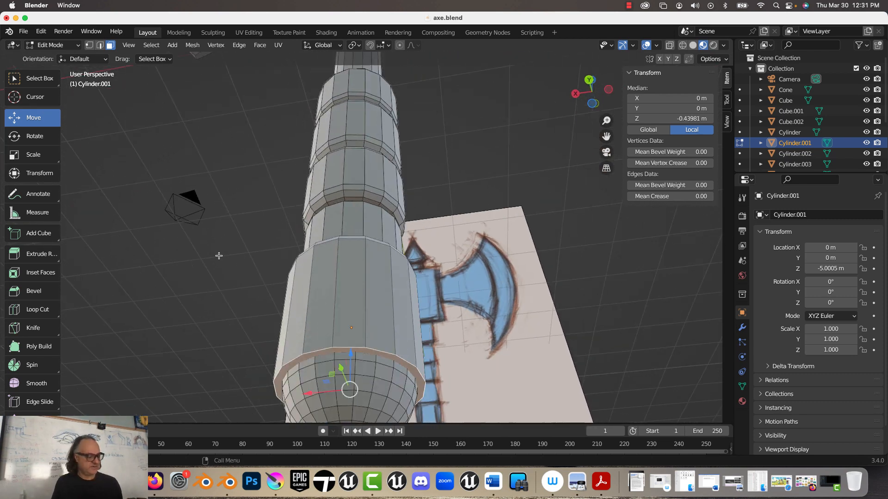
pyautogui.hotkey('ctrl', 'b')
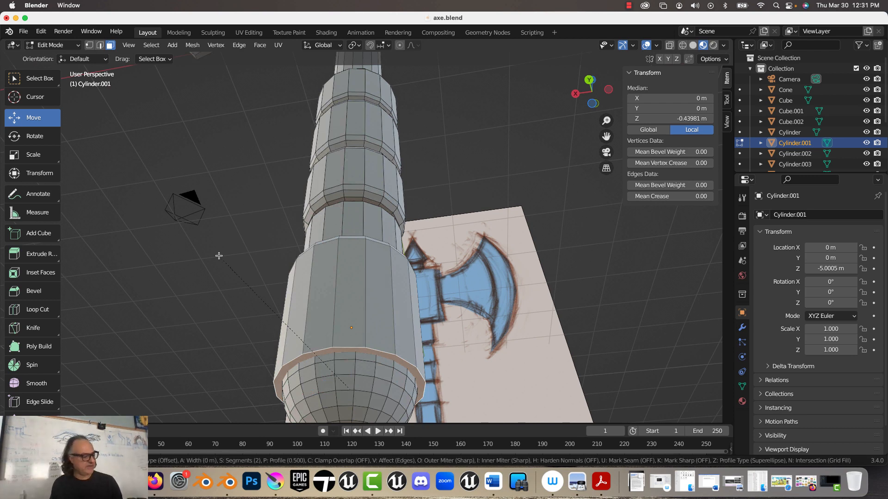
pyautogui.click(212, 246)
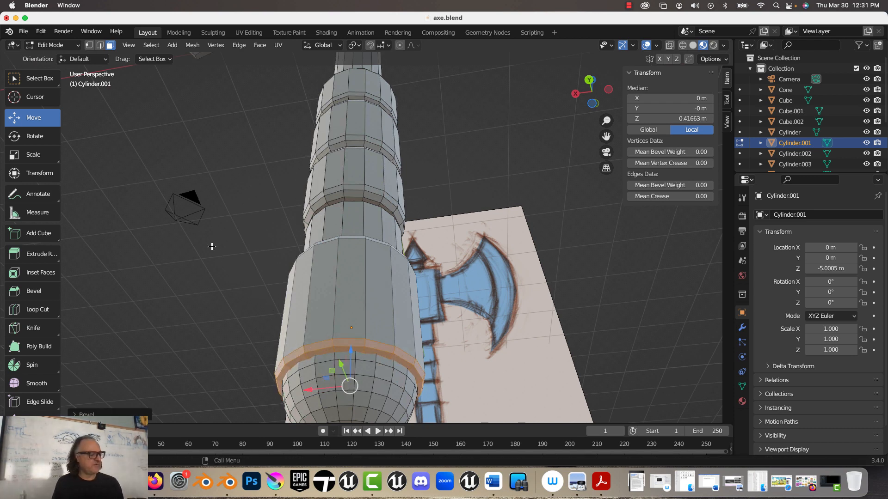
# Return to Object Mode and delete the small ring between the lowest collar and the pommel cylinder.
pyautogui.moveTo(225, 147); pyautogui.dragTo(256, 208, button='middle')
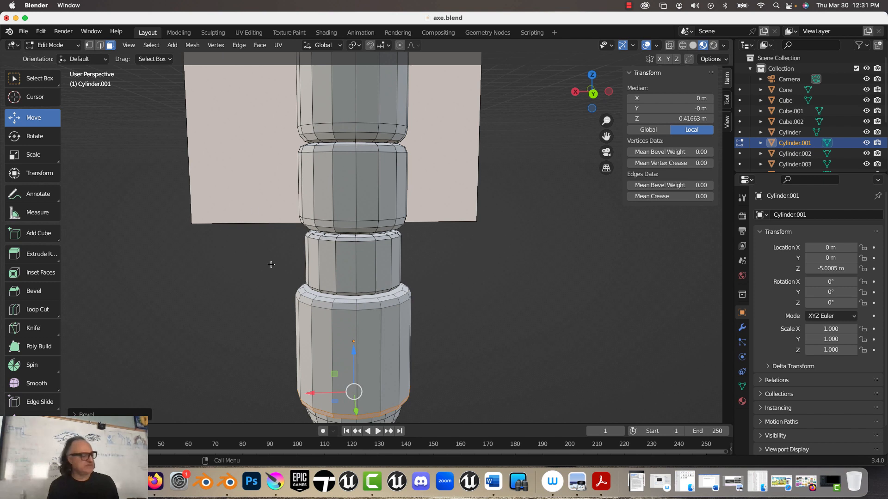
pyautogui.moveTo(270, 264); pyautogui.dragTo(272, 261, button='middle')
pyautogui.scroll(-1, 273, 261)
pyautogui.keyDown('shift'); pyautogui.moveTo(274, 169); pyautogui.dragTo(258, 194, button='middle'); pyautogui.keyUp('shift')
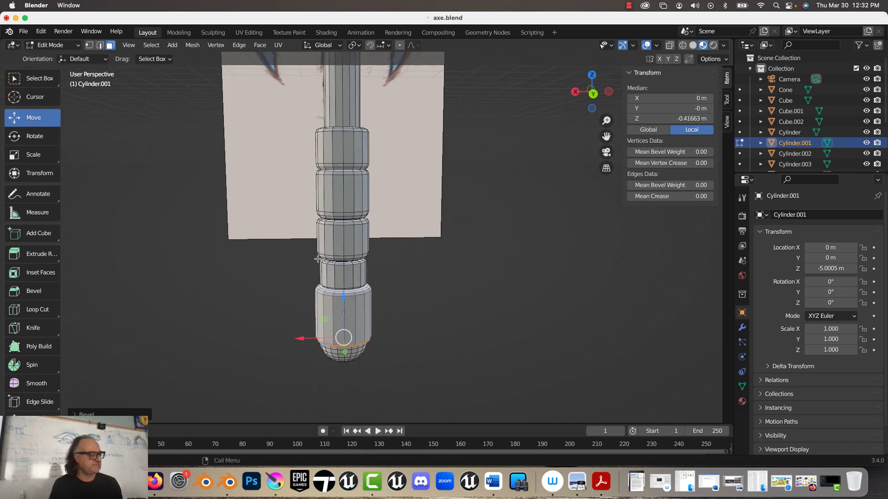
pyautogui.click(325, 270)
pyautogui.press('Tab')
pyautogui.click(325, 268)
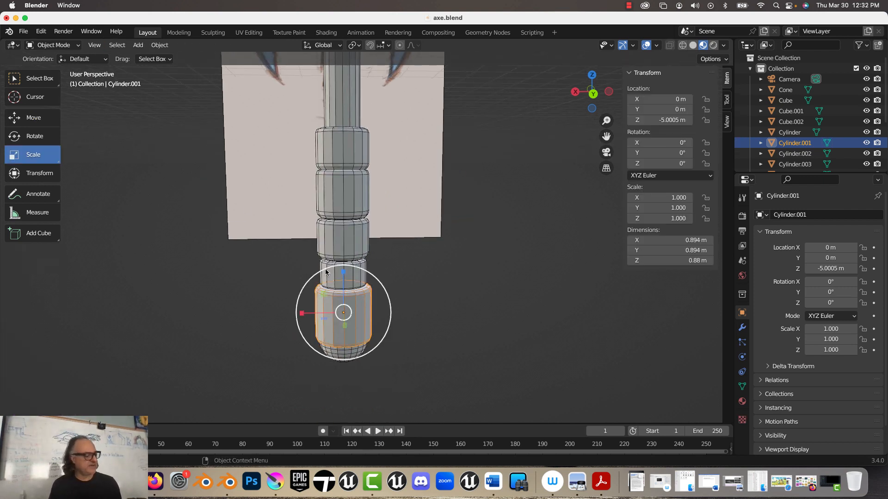
pyautogui.hotkey('shift', 'space')
pyautogui.press('s')
pyautogui.press('Delete')
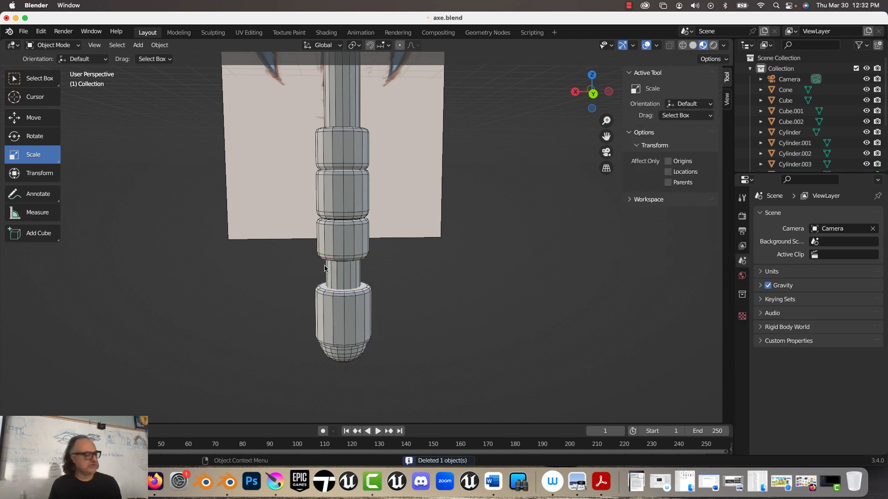
# Duplicate the second collar from the top and place the copy about 1.37 m higher along Z, above the topmost collar.
pyautogui.click(335, 192)
pyautogui.hotkey('shift', 'd')
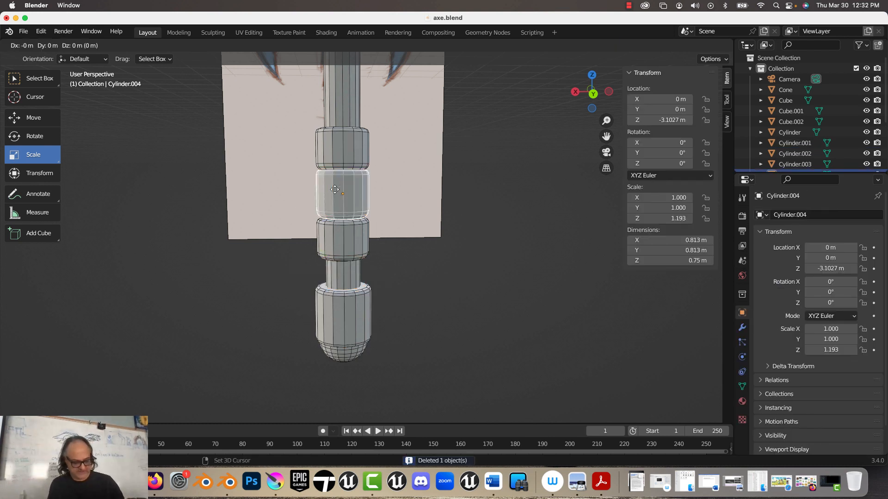
pyautogui.press('z')
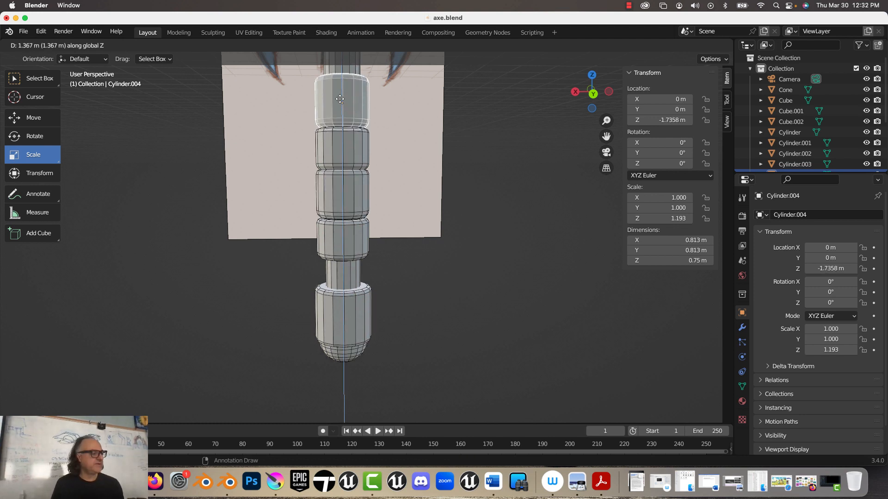
pyautogui.click(348, 153)
# Select all four grip collars and move them down along Z about 0.47 m to meet the pommel.
pyautogui.keyDown('shift'); pyautogui.click(349, 159); pyautogui.keyUp('shift')
pyautogui.keyDown('shift'); pyautogui.click(348, 192); pyautogui.keyUp('shift')
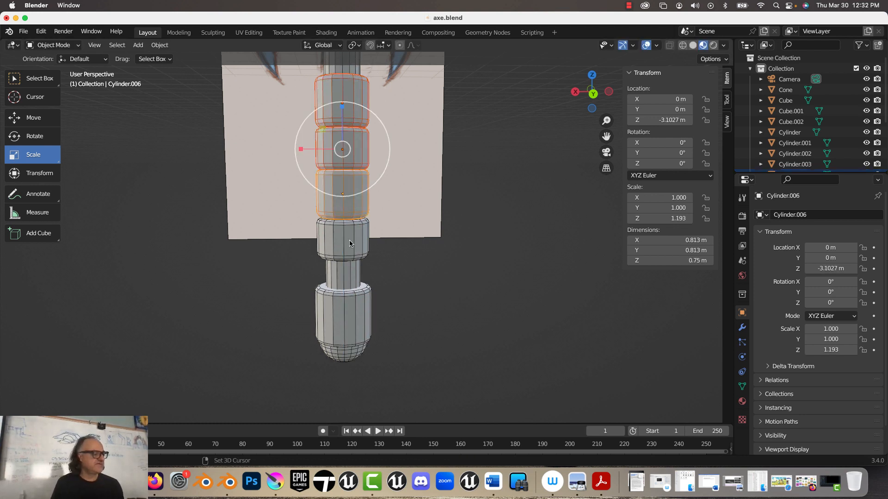
pyautogui.keyDown('shift'); pyautogui.click(349, 240); pyautogui.keyUp('shift')
pyautogui.click(21, 118)
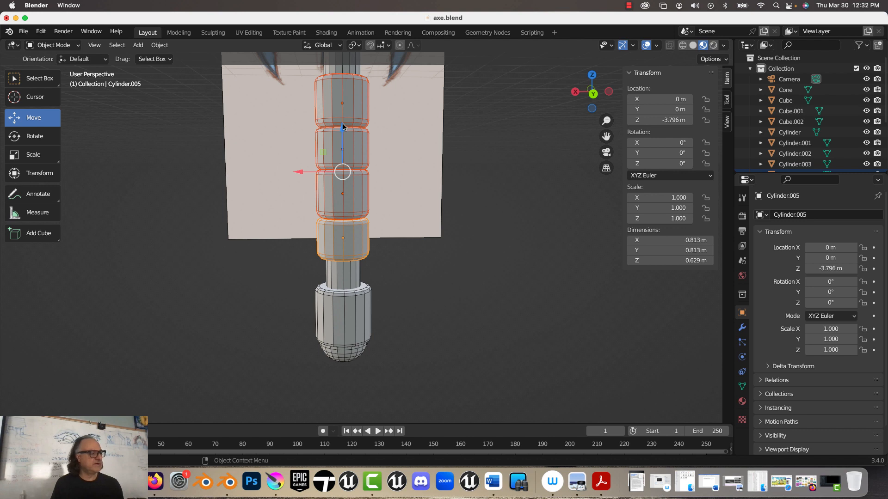
pyautogui.moveTo(343, 126); pyautogui.dragTo(337, 161)
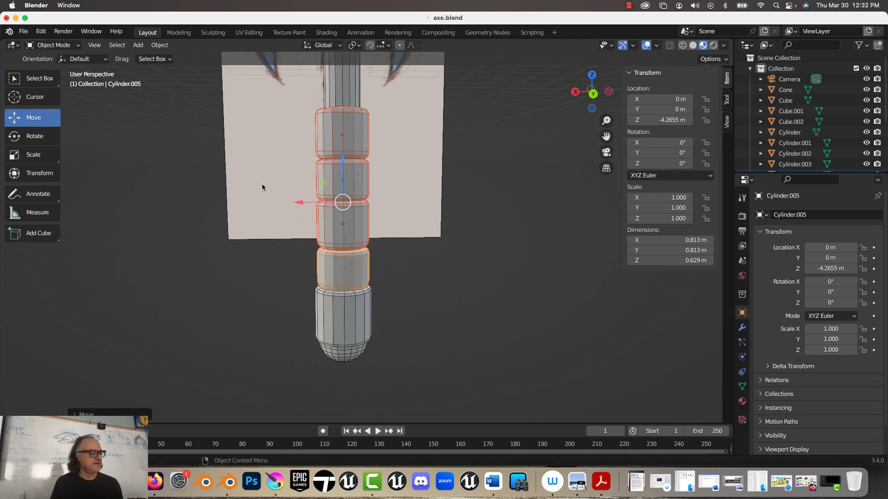
# Delete the cone spike on top of the axe head.
pyautogui.scroll(-5, 261, 185)
pyautogui.moveTo(392, 154); pyautogui.dragTo(424, 217, button='middle')
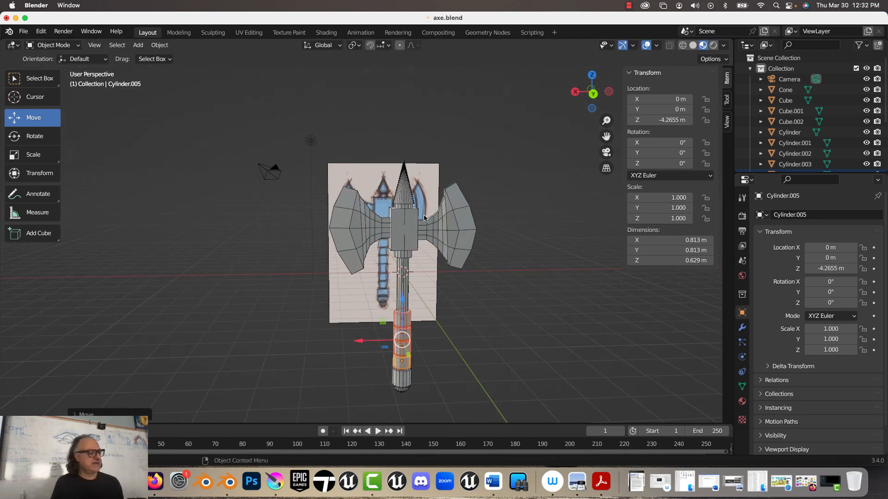
pyautogui.click(403, 195)
pyautogui.press('Delete')
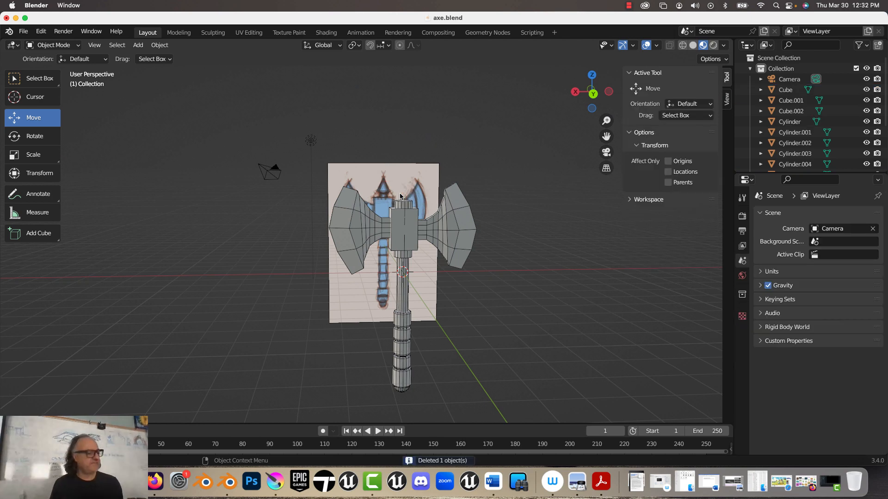
# Extrude the top face of the cylinder above the central block to local Z about 1.56 m and flare it to about 1.23 m wide.
pyautogui.moveTo(400, 196); pyautogui.dragTo(386, 218, button='middle')
pyautogui.scroll(6, 406, 212)
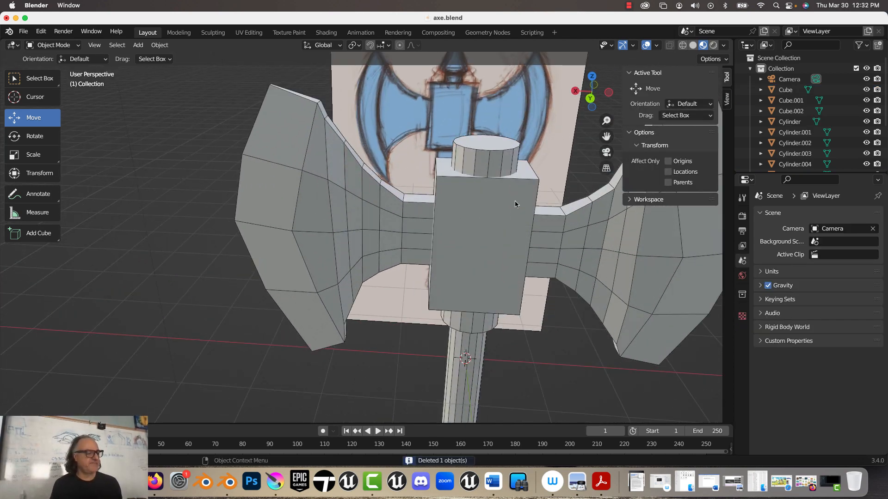
pyautogui.click(474, 162)
pyautogui.moveTo(475, 157); pyautogui.dragTo(456, 190, button='middle')
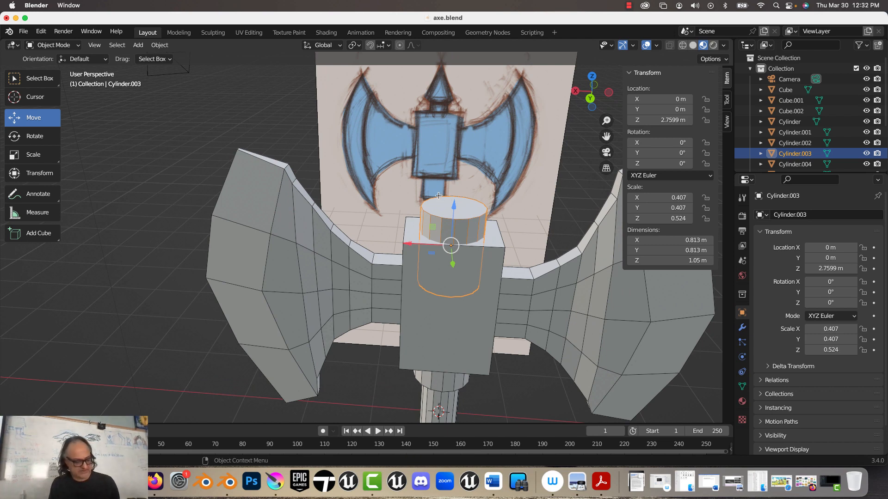
pyautogui.press('Tab')
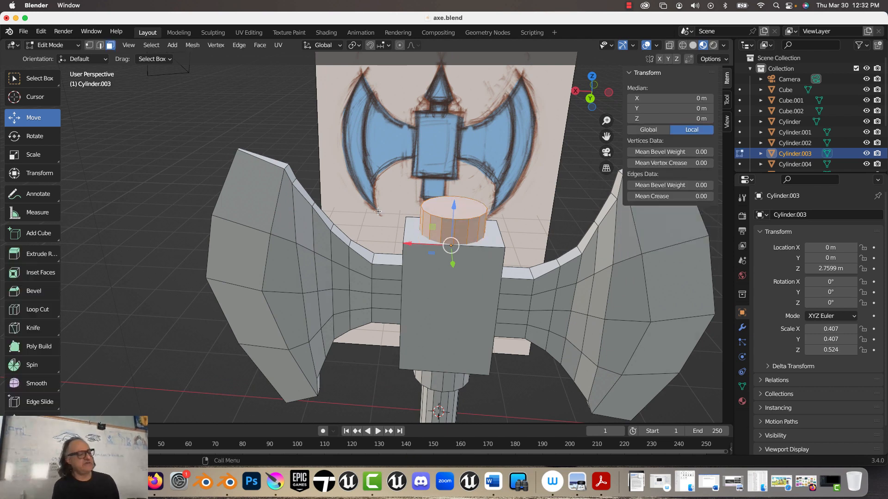
pyautogui.click(441, 205)
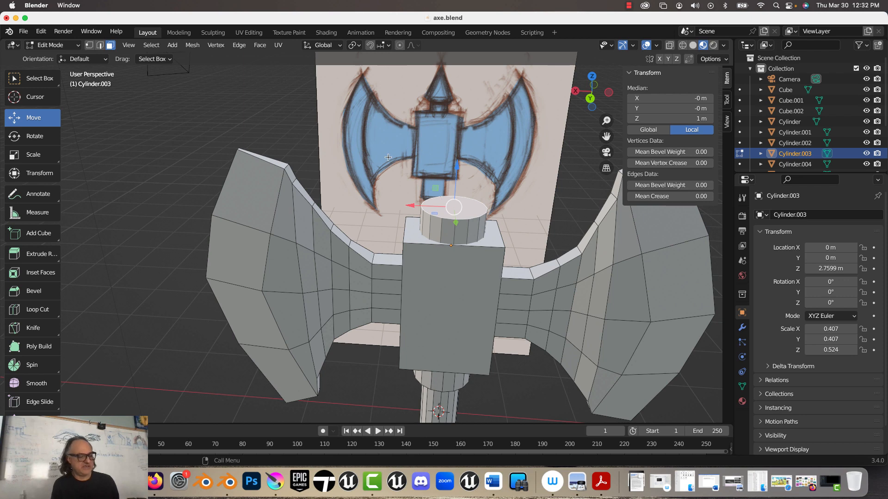
pyautogui.press('e')
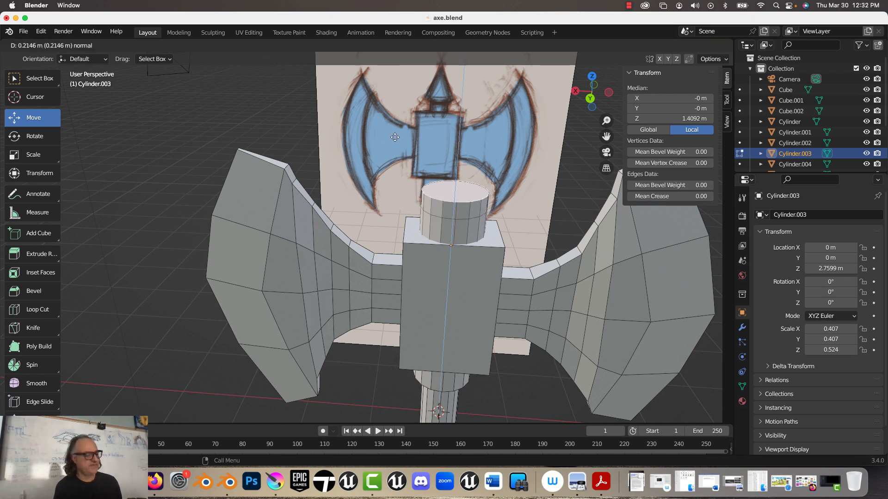
pyautogui.click(395, 136)
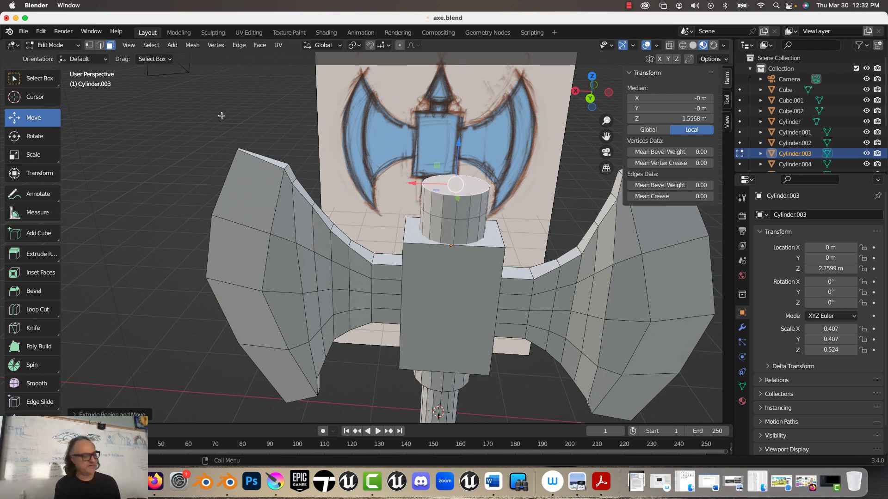
pyautogui.press('s')
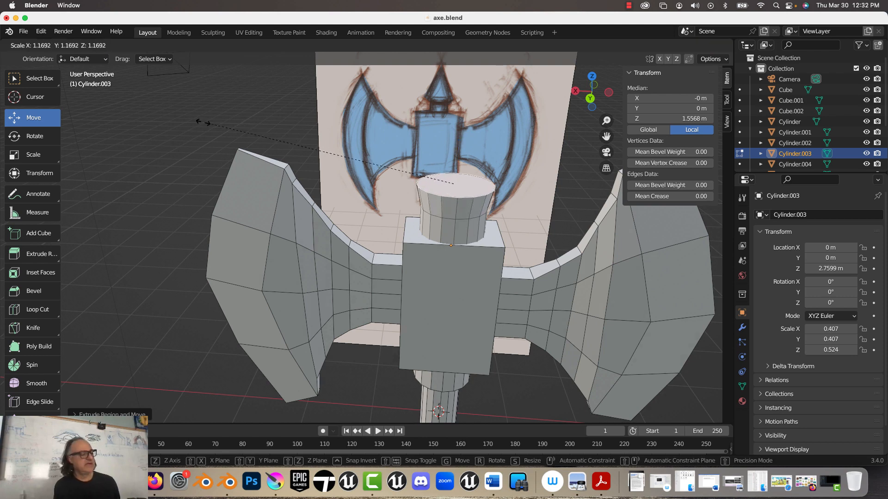
pyautogui.click(127, 116)
# Extrude the flared face up to local Z about 4.36 m, scale it to nearly a point, and return to Object Mode.
pyautogui.scroll(-4, 397, 162)
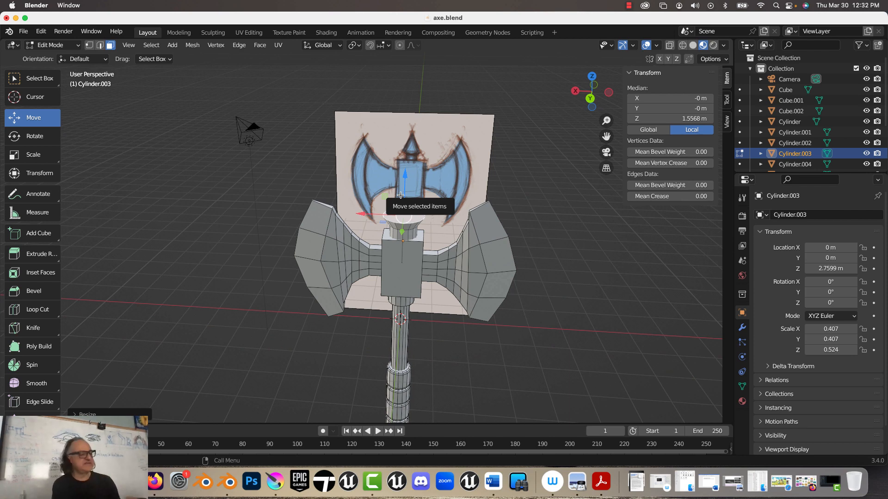
pyautogui.press('e')
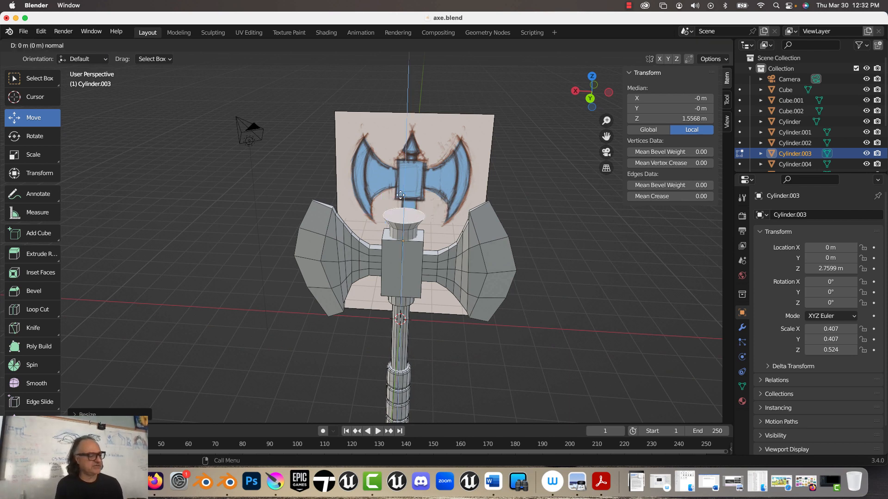
pyautogui.click(402, 146)
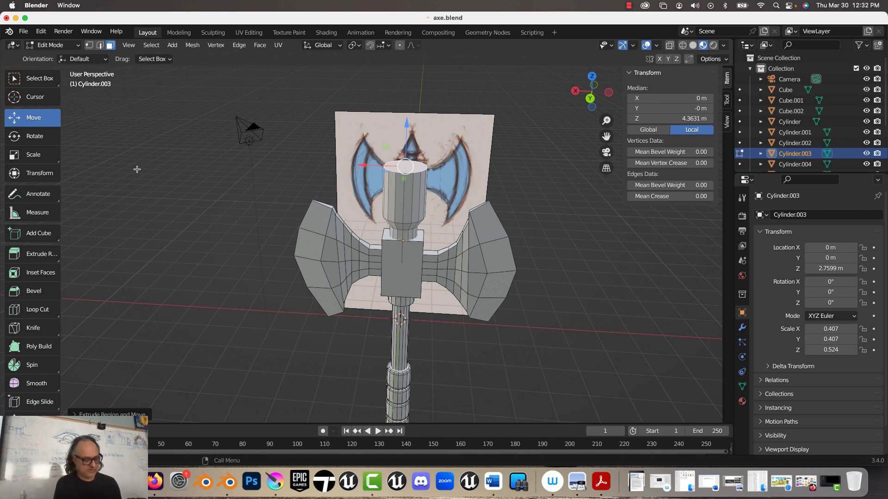
pyautogui.press('s')
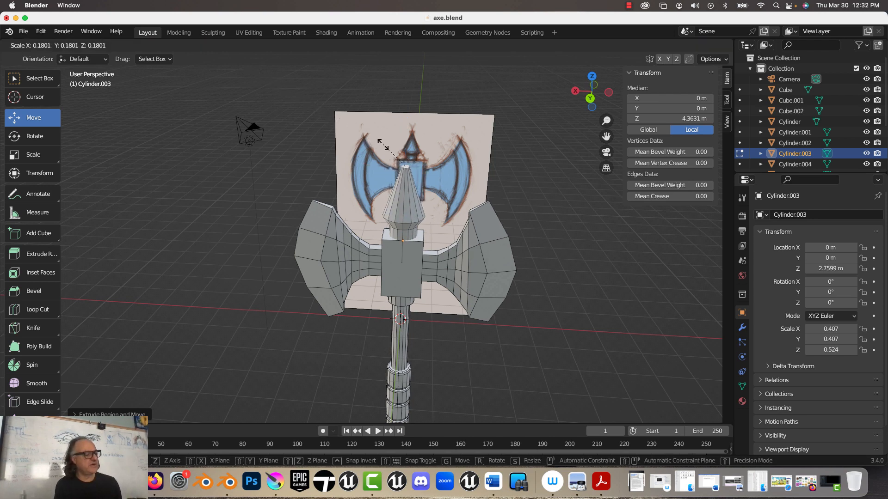
pyautogui.click(396, 153)
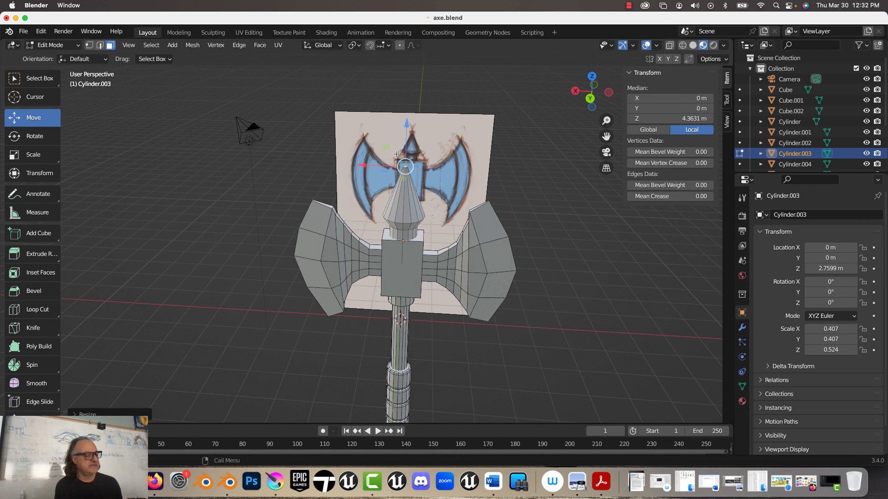
pyautogui.moveTo(344, 163); pyautogui.dragTo(301, 93, button='middle')
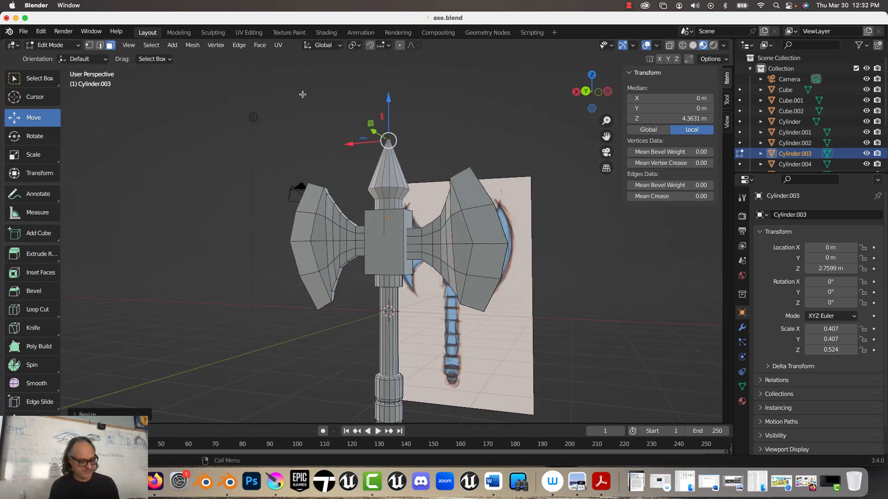
pyautogui.press('Tab')
# Apply the scale of the central block of the axe head.
pyautogui.moveTo(264, 176); pyautogui.dragTo(284, 173, button='middle')
pyautogui.scroll(-4, 411, 211)
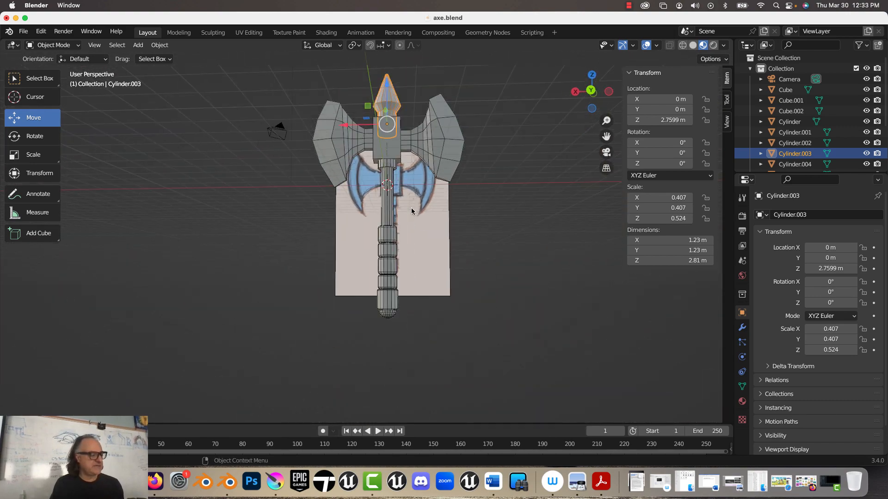
pyautogui.moveTo(366, 162); pyautogui.dragTo(360, 203, button='middle')
pyautogui.scroll(1, 360, 202)
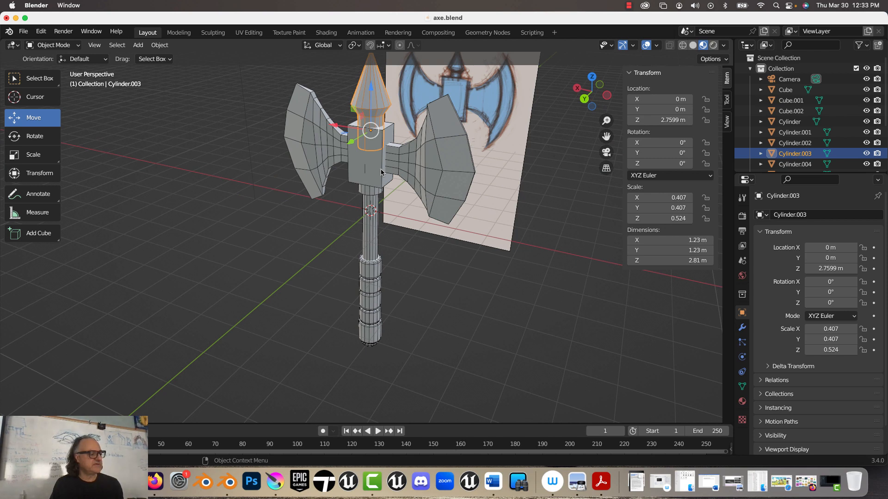
pyautogui.click(381, 172)
pyautogui.scroll(3, 382, 137)
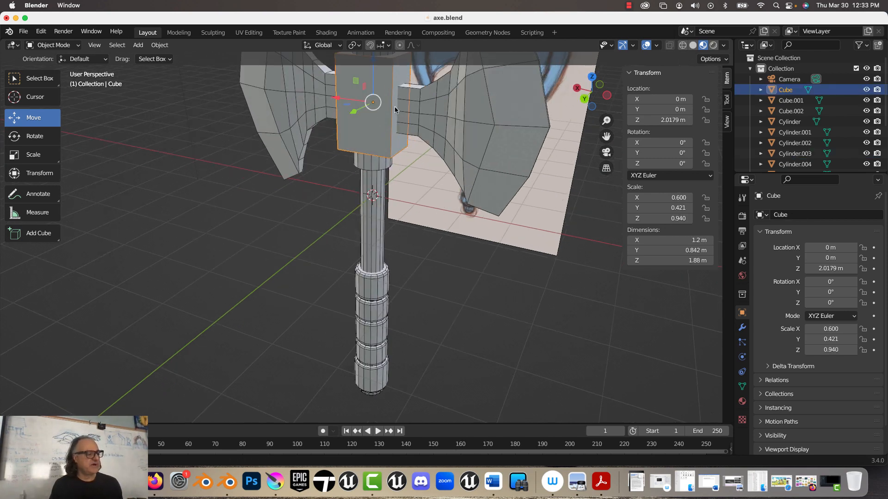
pyautogui.keyDown('shift'); pyautogui.moveTo(395, 106); pyautogui.dragTo(424, 215, button='middle'); pyautogui.keyUp('shift')
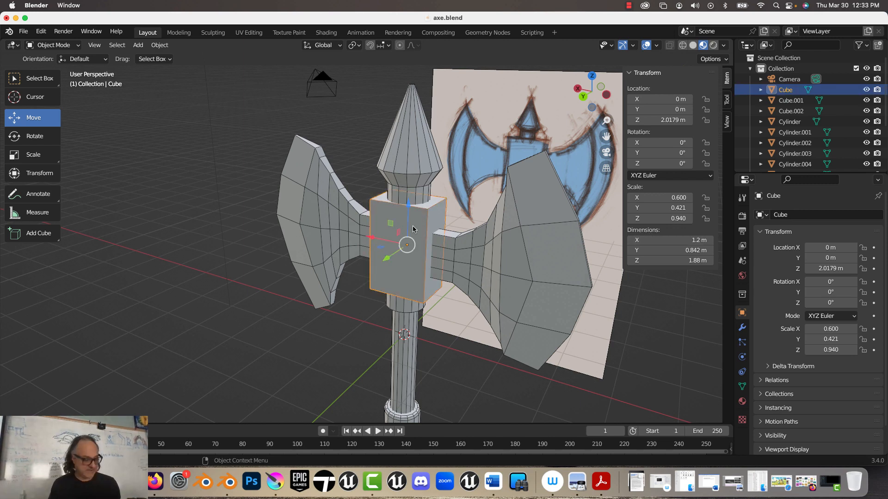
pyautogui.hotkey('ctrl', 'a')
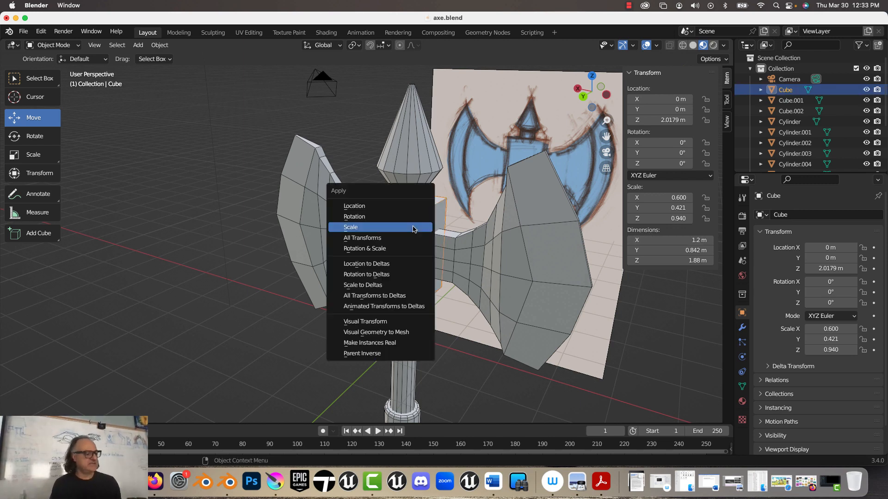
pyautogui.click(412, 228)
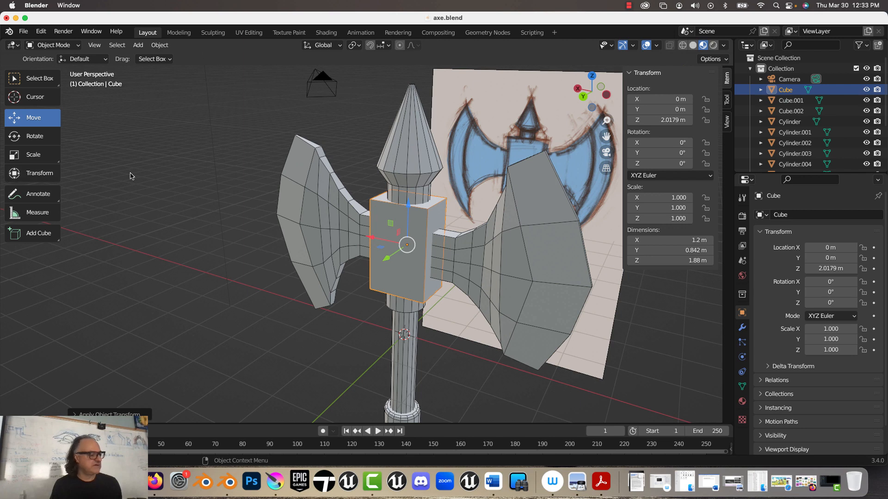
# Bevel all edges of the central block in Edit Mode by about 0.064 m with 2 segments, and return to Object Mode.
pyautogui.press('Tab')
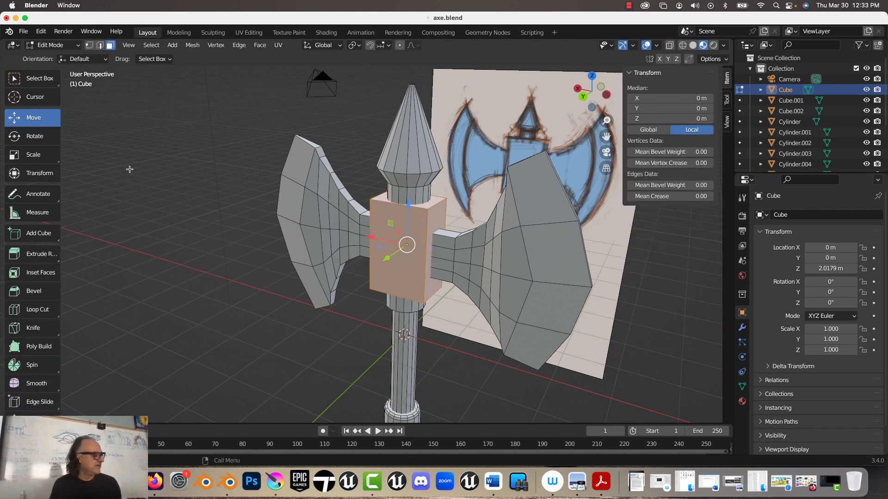
pyautogui.click(35, 291)
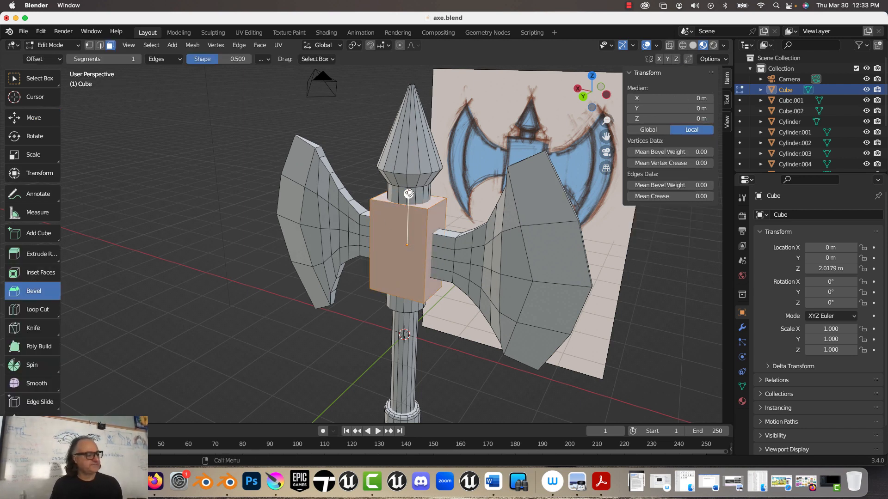
pyautogui.moveTo(409, 194)
pyautogui.mouseDown()
pyautogui.moveTo(415, 184)
pyautogui.moveTo(409, 193)
pyautogui.mouseUp()
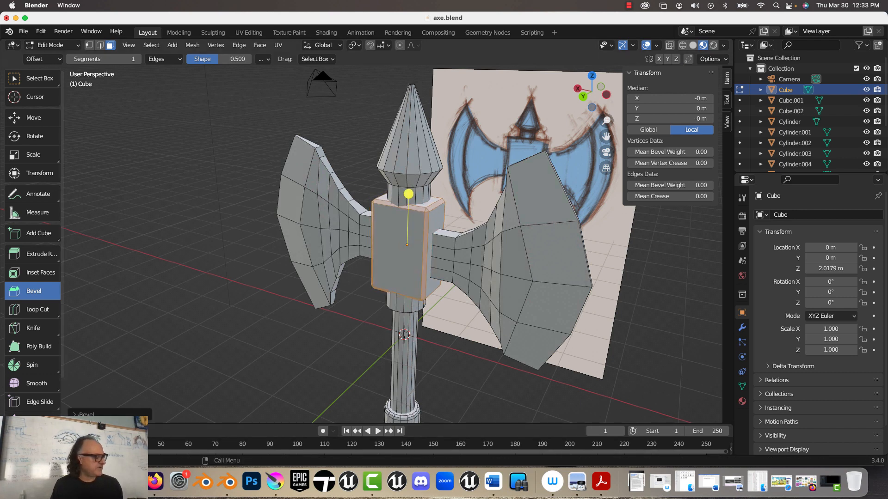
pyautogui.click(78, 415)
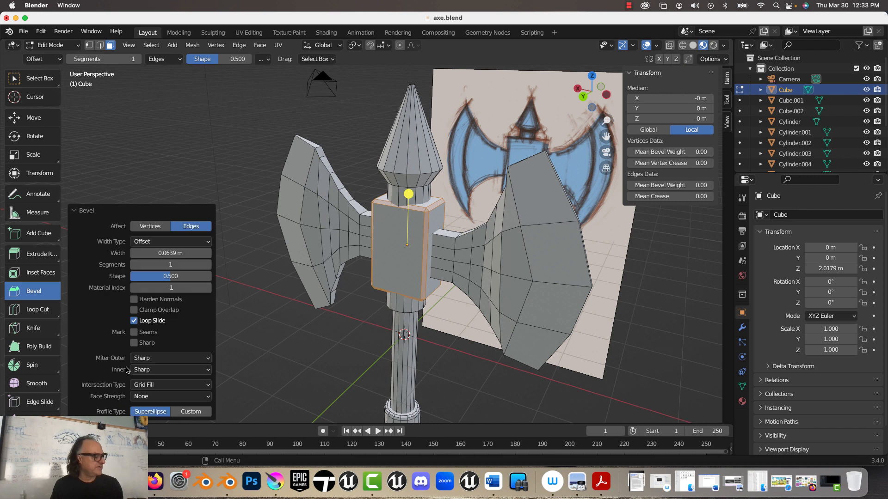
pyautogui.click(208, 265)
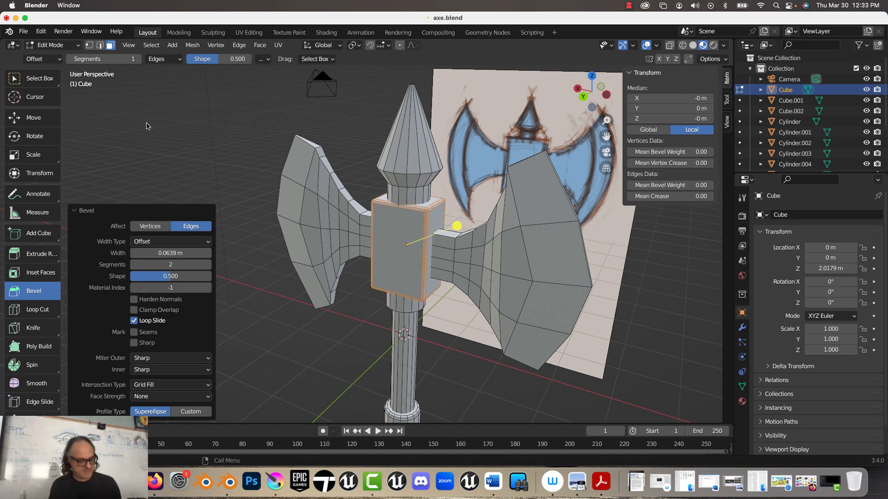
pyautogui.press('Tab')
# Scale the top spike down uniformly by a factor of about 0.633.
pyautogui.click(416, 156)
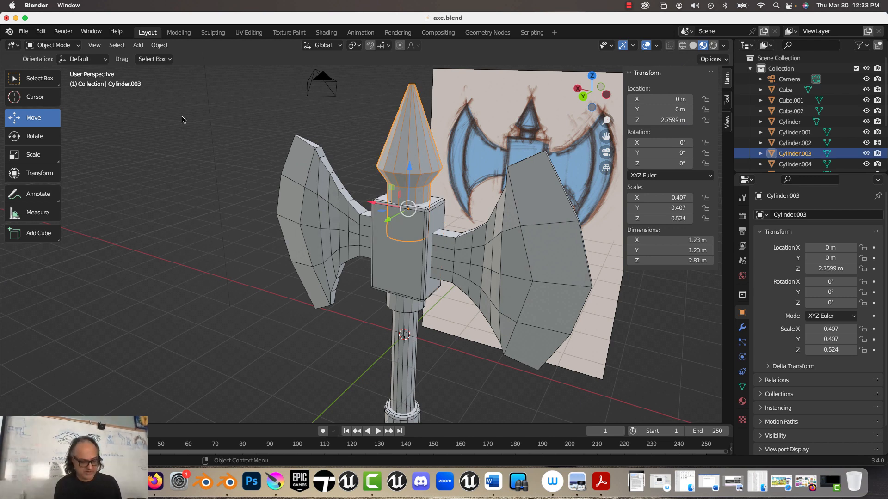
pyautogui.press('s')
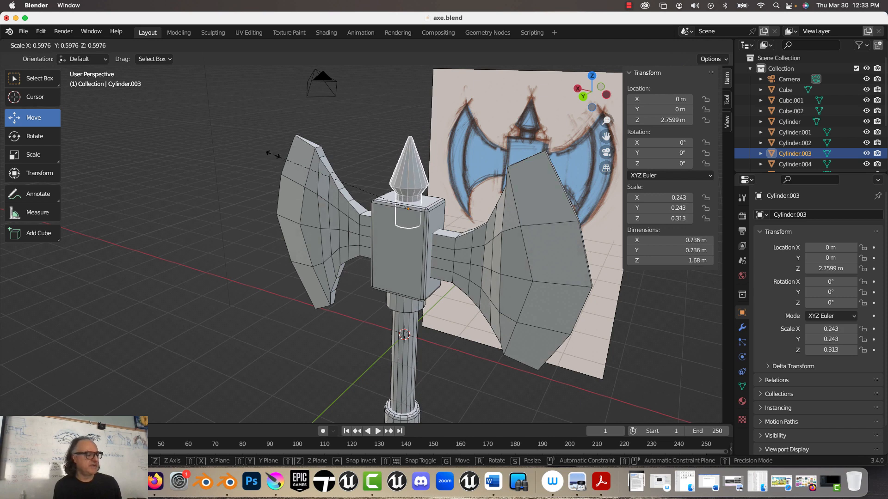
pyautogui.click(265, 153)
# Rename the top spike object to "Point End" in the scene collection and show its material settings.
pyautogui.moveTo(351, 148); pyautogui.dragTo(277, 208, button='middle')
pyautogui.scroll(-3, 370, 262)
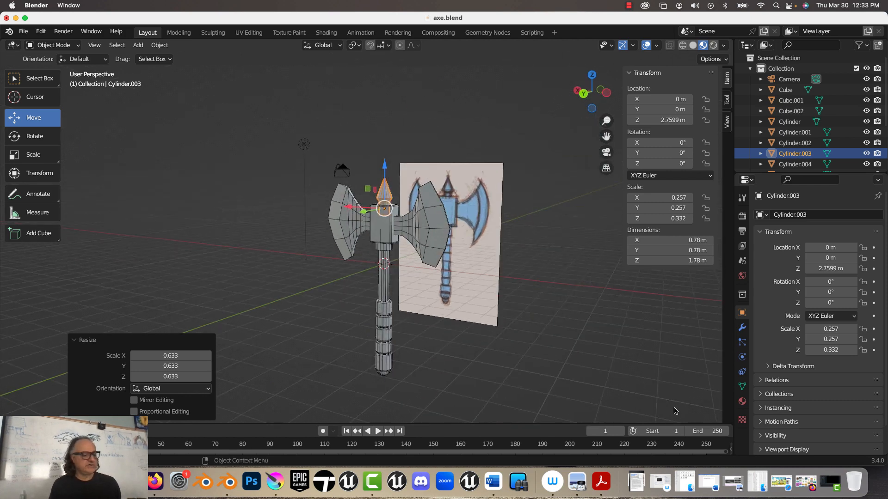
pyautogui.click(743, 402)
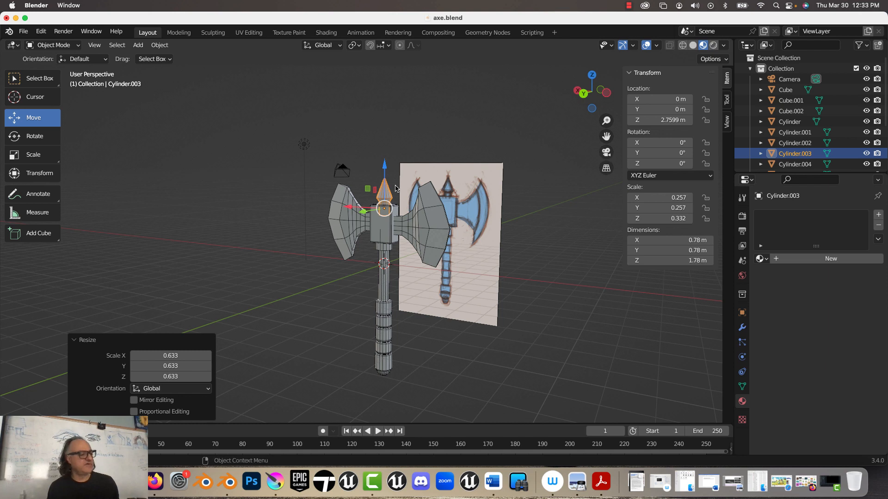
pyautogui.doubleClick(788, 156)
pyautogui.scroll(-3, 789, 157)
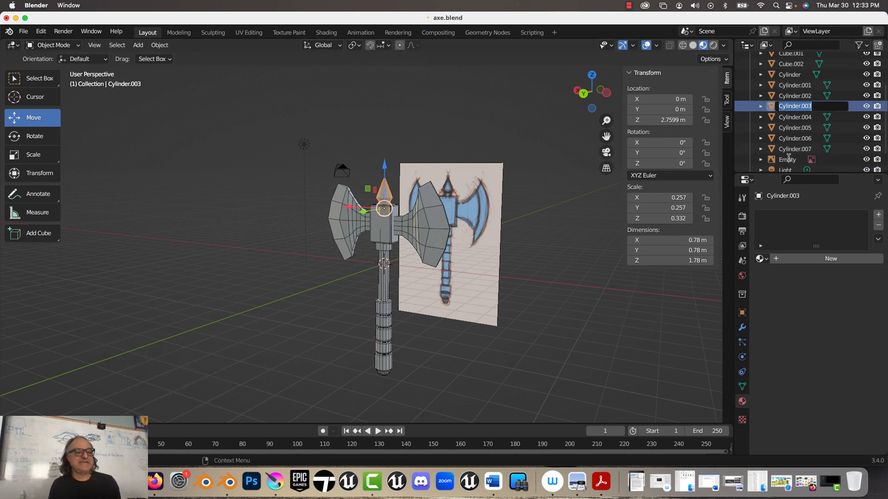
pyautogui.write('Point')
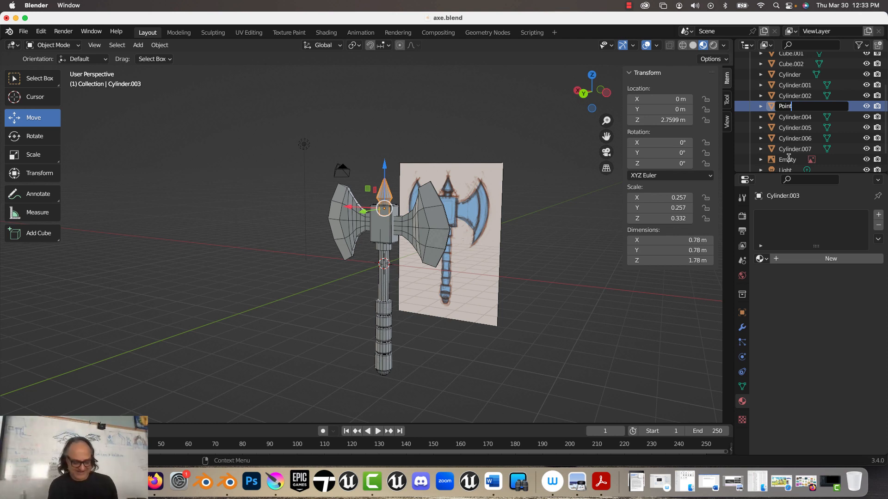
pyautogui.write(' End')
pyautogui.press('Return')
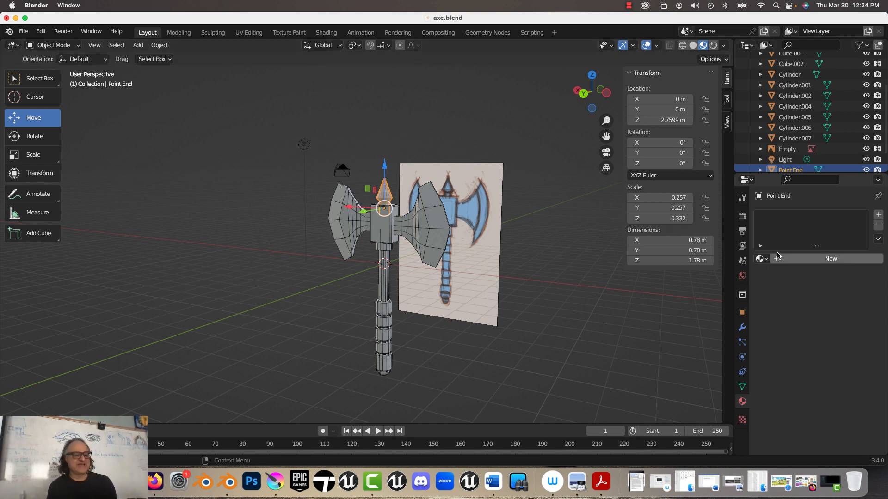
# Create a new material on the spike and name it "PointEnd".
pyautogui.doubleClick(813, 260)
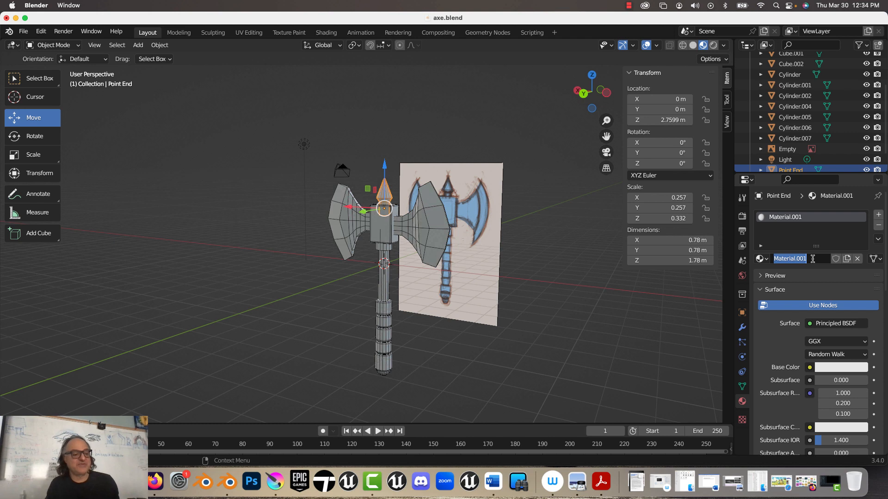
pyautogui.write('Poin')
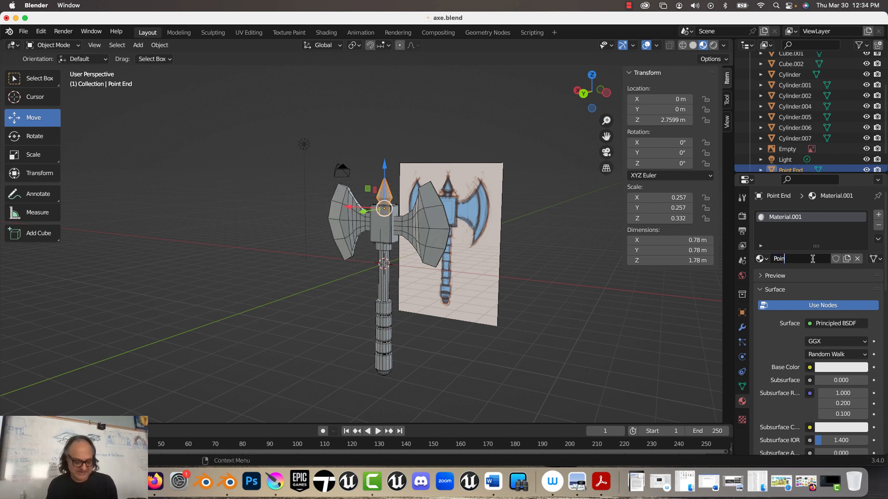
pyautogui.write('tEnd')
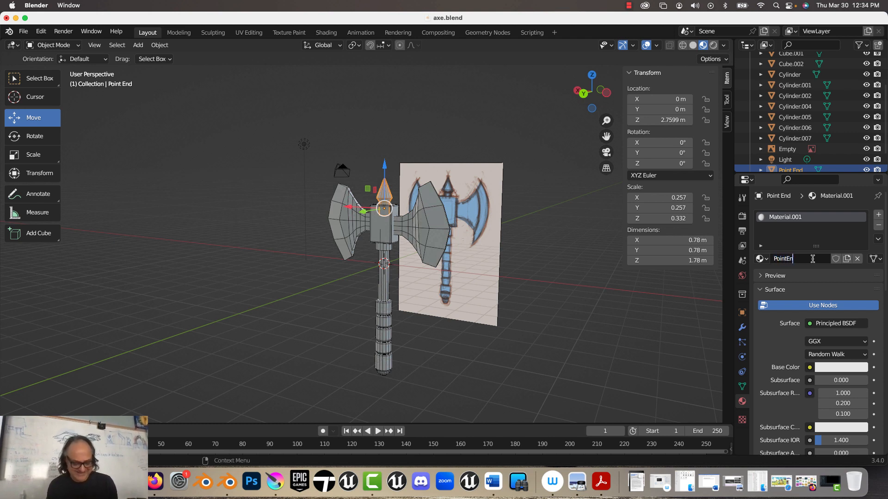
pyautogui.press('Return')
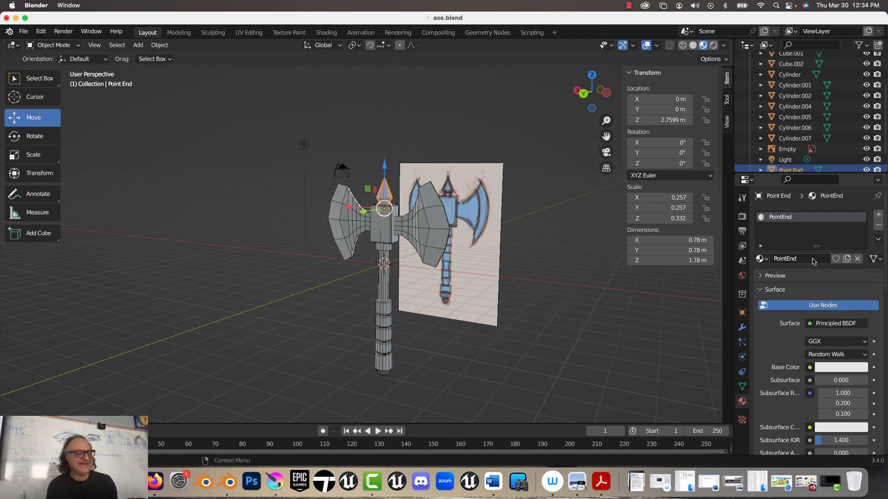
# Set the PointEnd base color to dark blue with hue 0.665, saturation 0.740 and value 0.242, and compare solid and material preview shading.
pyautogui.click(825, 367)
pyautogui.click(826, 239)
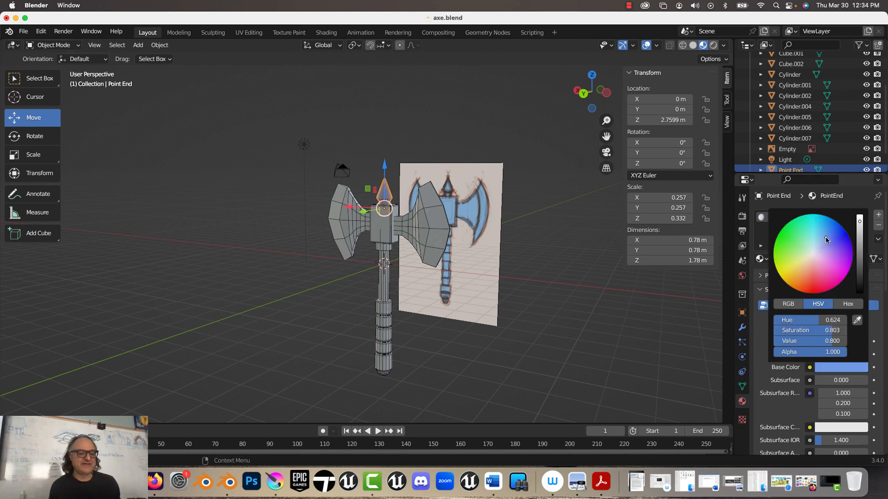
pyautogui.click(830, 246)
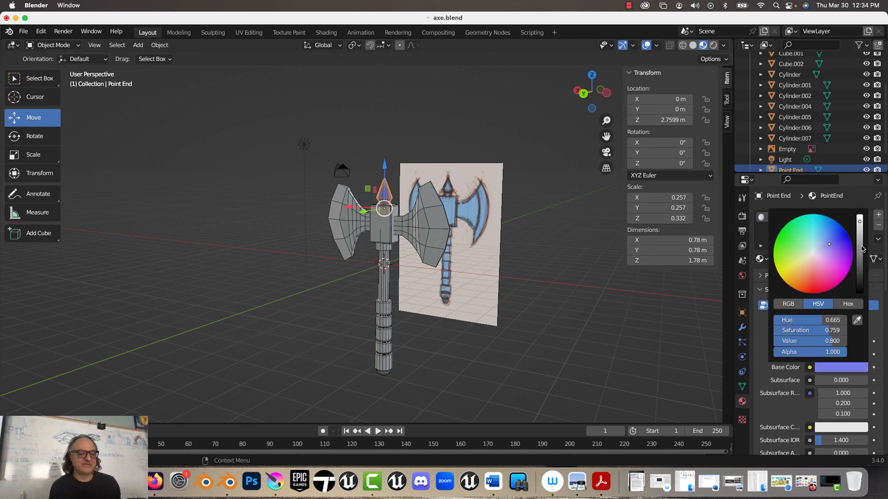
pyautogui.moveTo(859, 222); pyautogui.dragTo(863, 246)
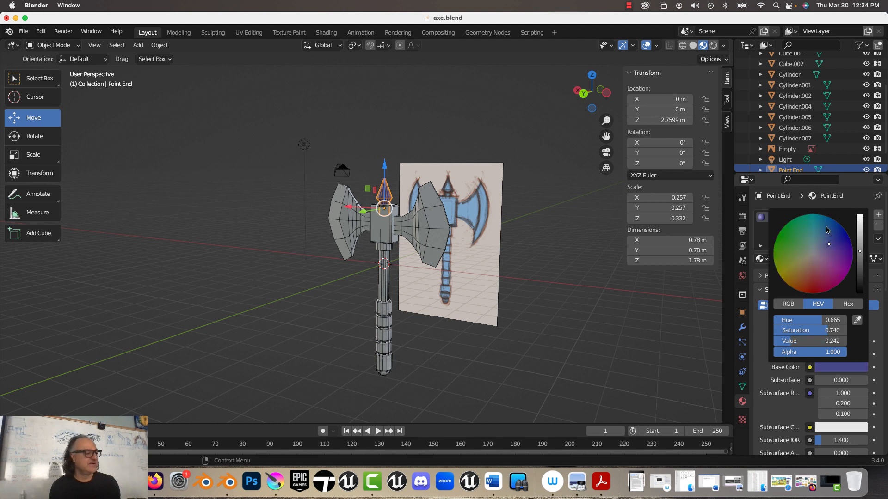
pyautogui.click(477, 133)
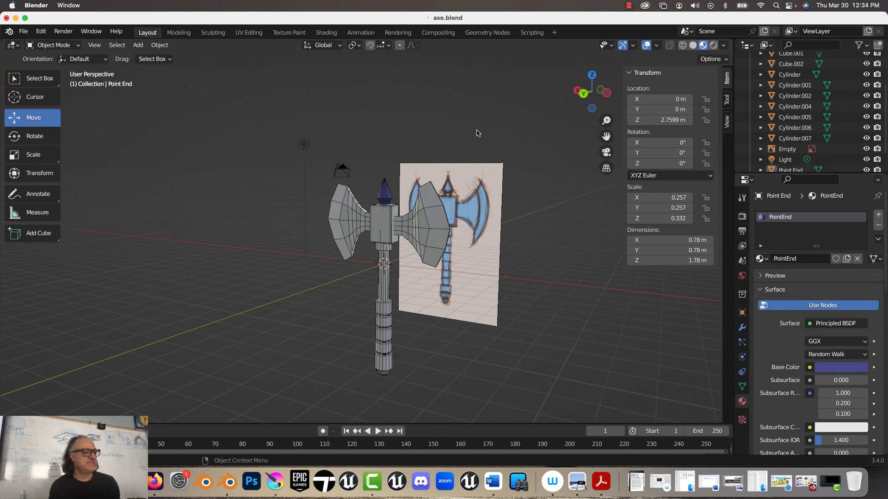
pyautogui.click(693, 46)
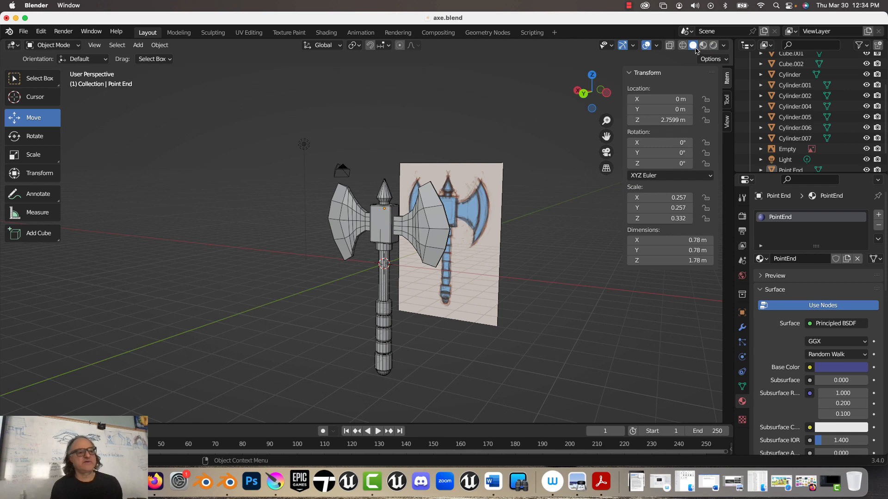
pyautogui.click(703, 45)
# Create a new material on the uppermost grip segment of the handle and name it "Leather".
pyautogui.moveTo(376, 139); pyautogui.dragTo(358, 211, button='middle')
pyautogui.moveTo(329, 321); pyautogui.dragTo(432, 241, button='middle')
pyautogui.scroll(5, 433, 242)
pyautogui.click(495, 286)
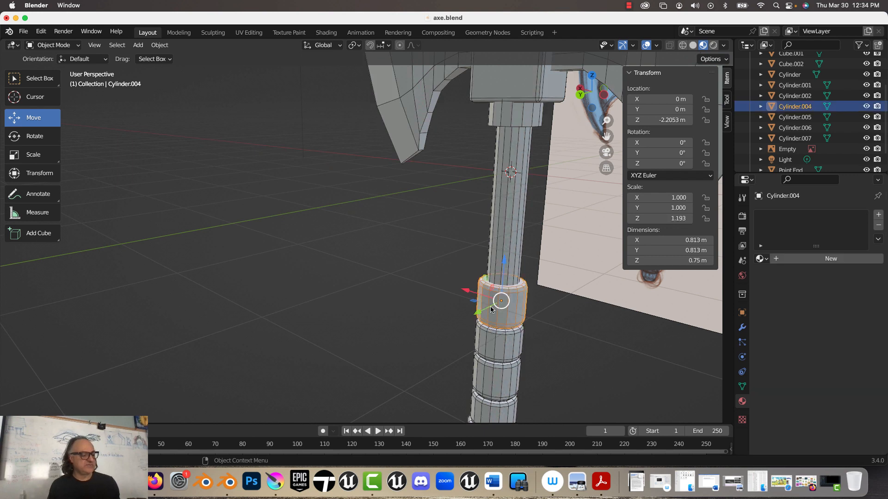
pyautogui.moveTo(387, 283); pyautogui.dragTo(499, 278, button='middle')
pyautogui.click(808, 260)
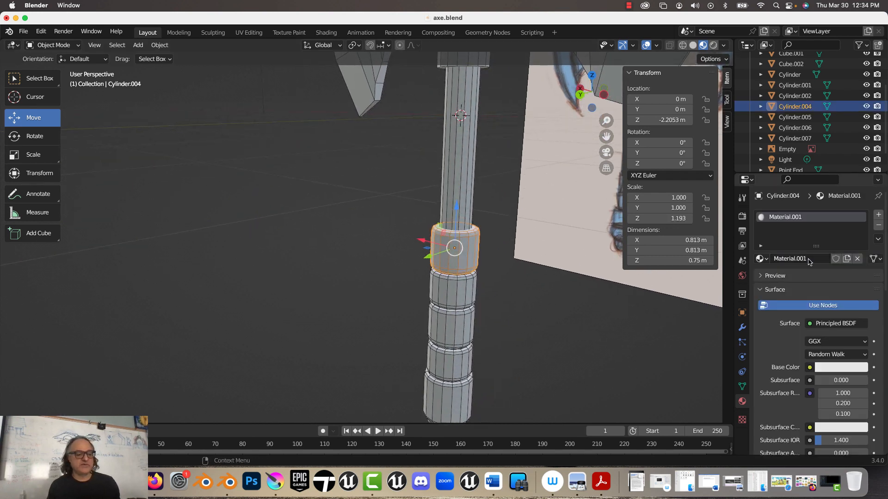
pyautogui.click(805, 258)
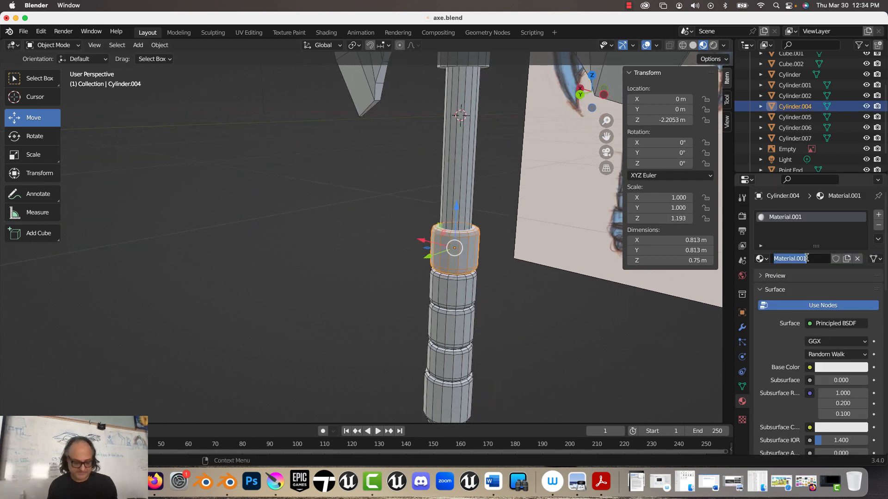
pyautogui.write('Leather')
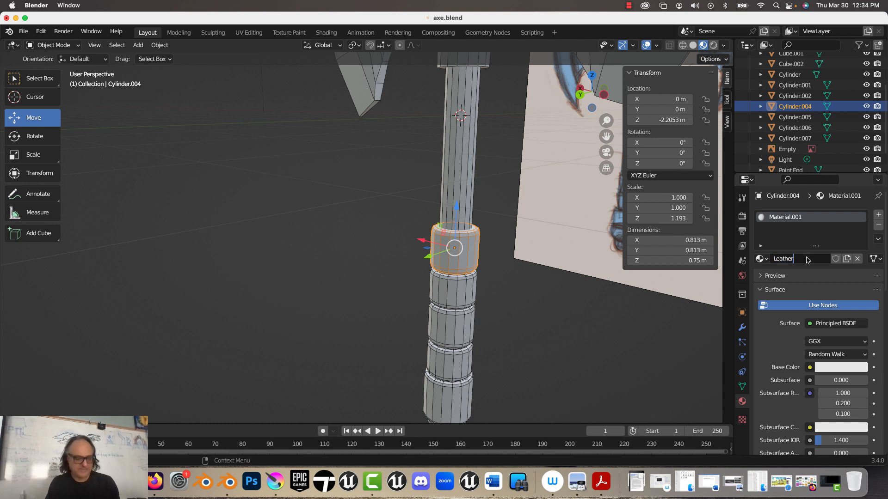
pyautogui.press('Return')
# Set the Leather base color to dark brown with hue 0.034, saturation 0.990 and value 0.130.
pyautogui.click(759, 258)
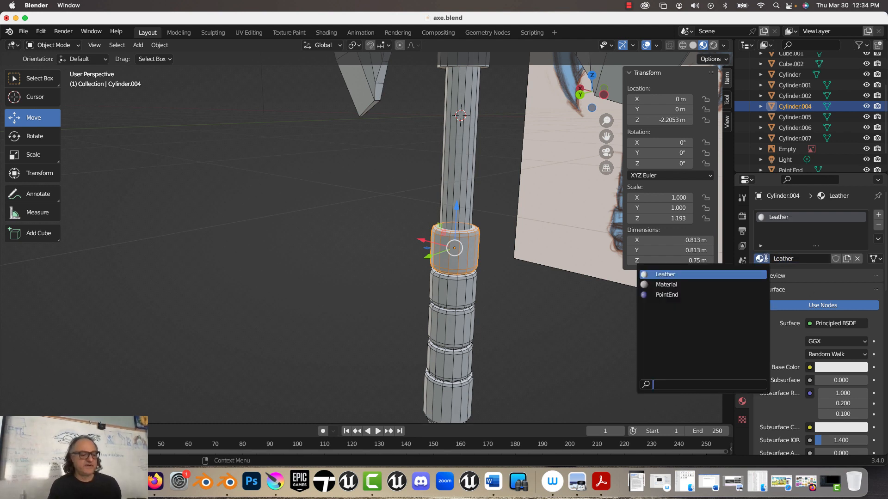
pyautogui.press('Down')
pyautogui.press('Down')
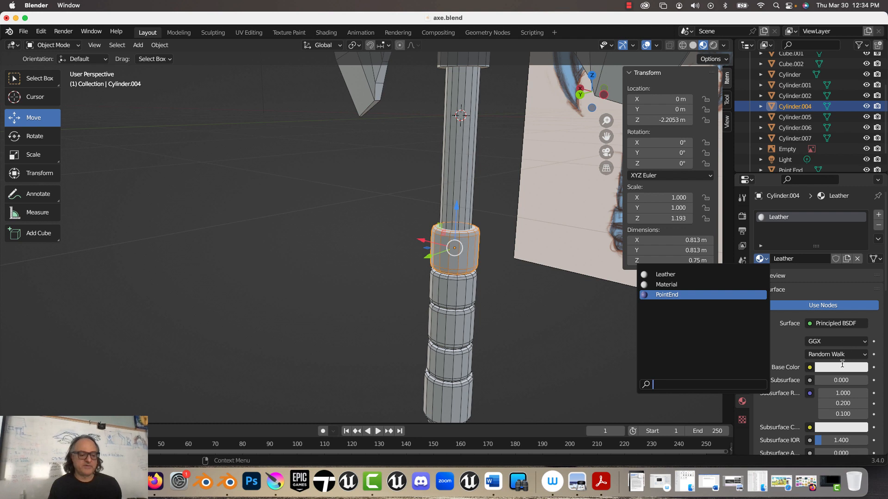
pyautogui.click(841, 366)
pyautogui.click(793, 285)
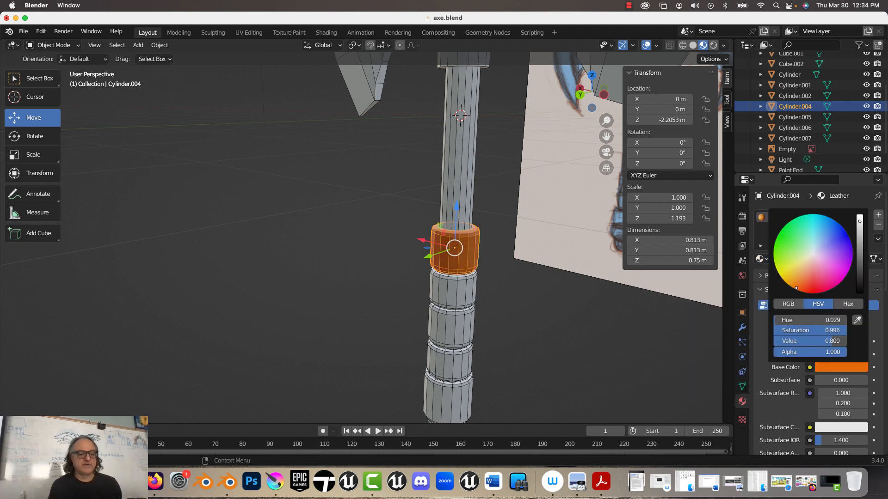
pyautogui.moveTo(860, 221); pyautogui.dragTo(859, 263)
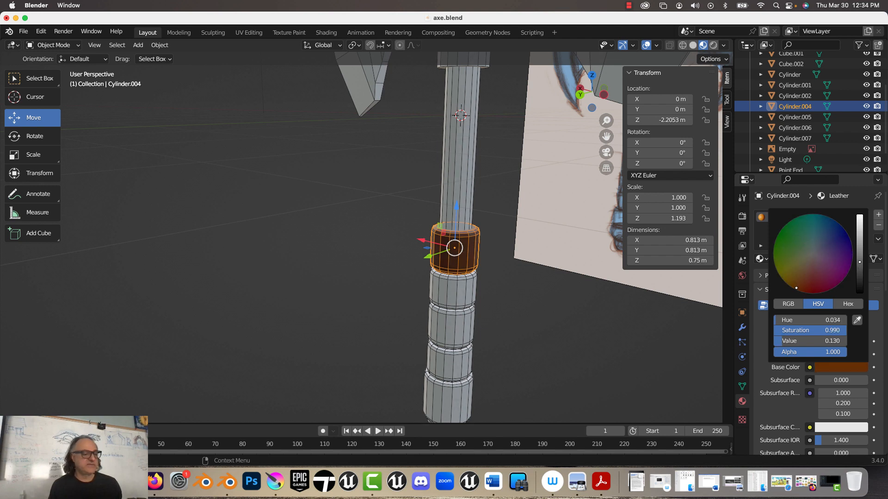
pyautogui.click(363, 223)
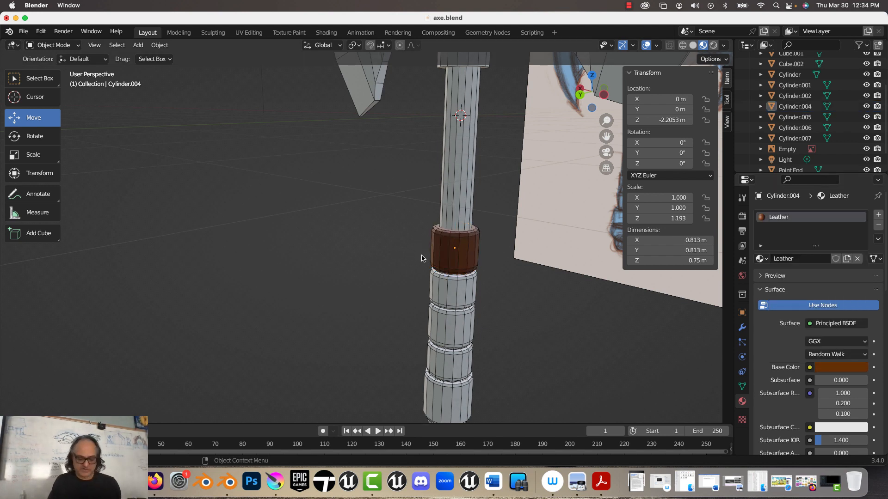
# Assign the existing Leather material to the second grip segment from the top.
pyautogui.moveTo(408, 262); pyautogui.dragTo(416, 259, button='middle')
pyautogui.click(434, 246)
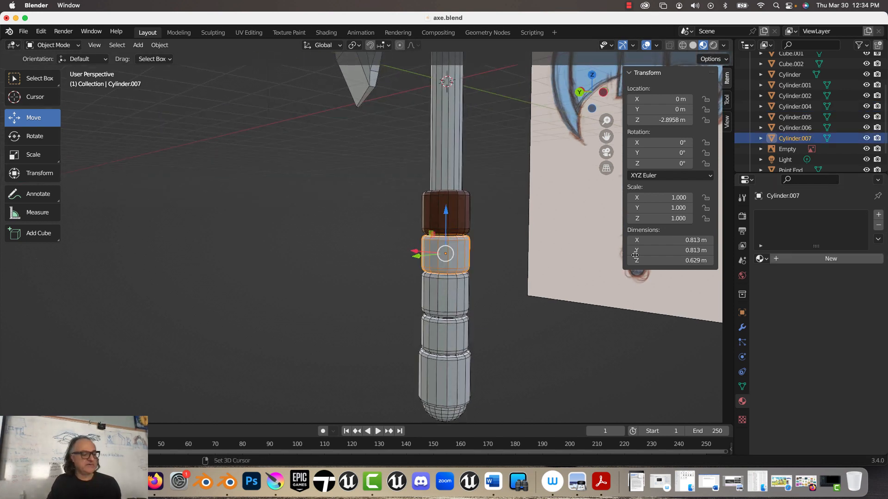
pyautogui.click(768, 261)
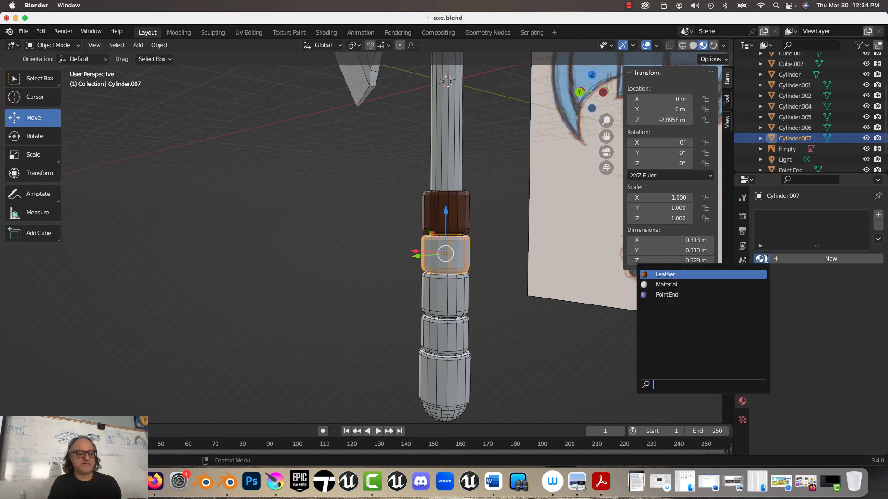
pyautogui.click(689, 273)
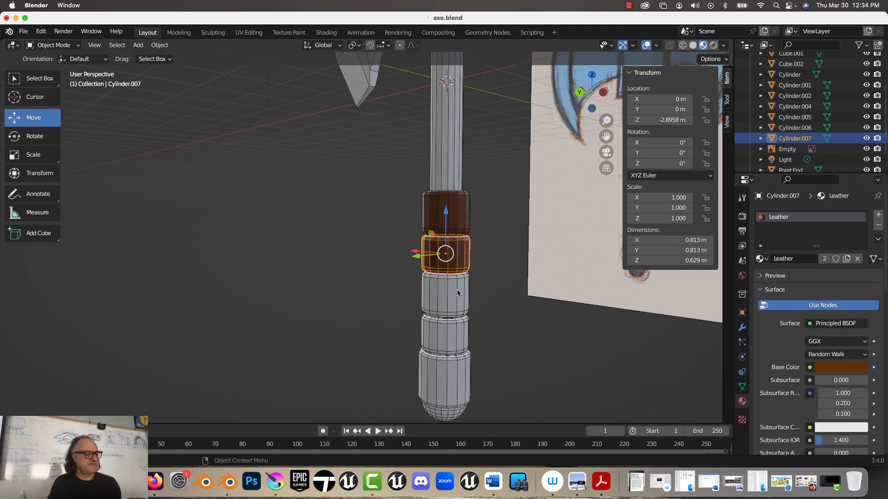
# Select the four grip segments above the pommel, with the lowest one active, and assign the Leather material.
pyautogui.click(457, 290)
pyautogui.click(445, 213)
pyautogui.keyDown('shift'); pyautogui.click(445, 266); pyautogui.keyUp('shift')
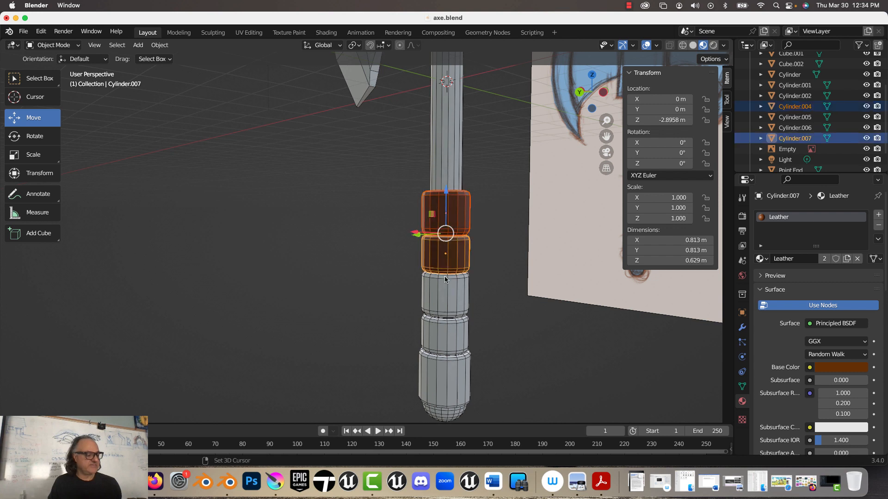
pyautogui.keyDown('shift'); pyautogui.click(449, 316); pyautogui.keyUp('shift')
pyautogui.keyDown('shift'); pyautogui.click(447, 337); pyautogui.keyUp('shift')
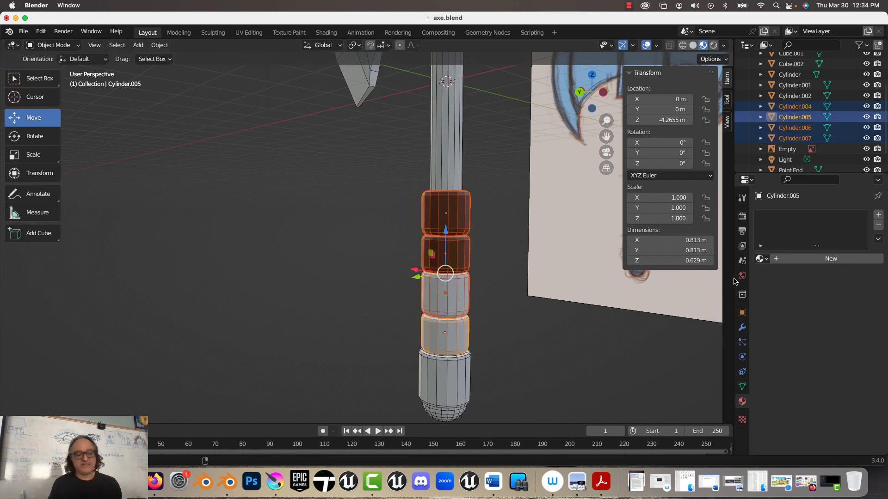
pyautogui.click(762, 258)
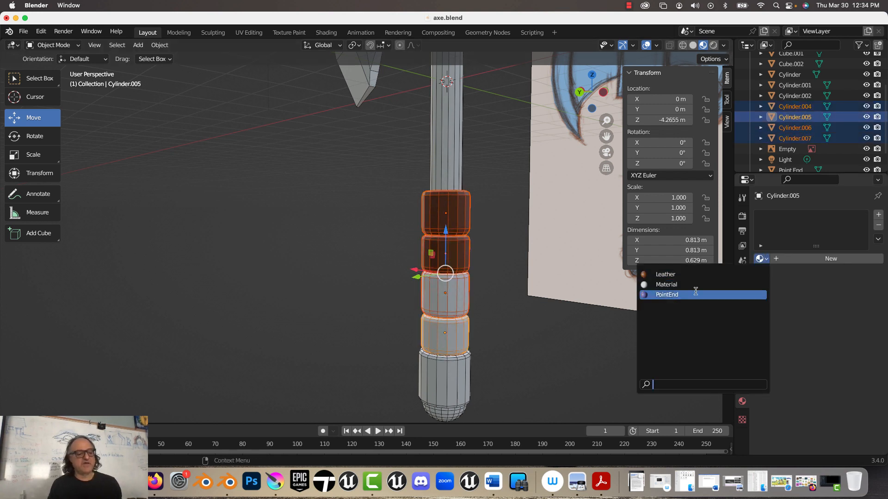
pyautogui.click(659, 273)
# Assign the Leather material to the third grip segment from the top on its own, and deselect it.
pyautogui.click(446, 294)
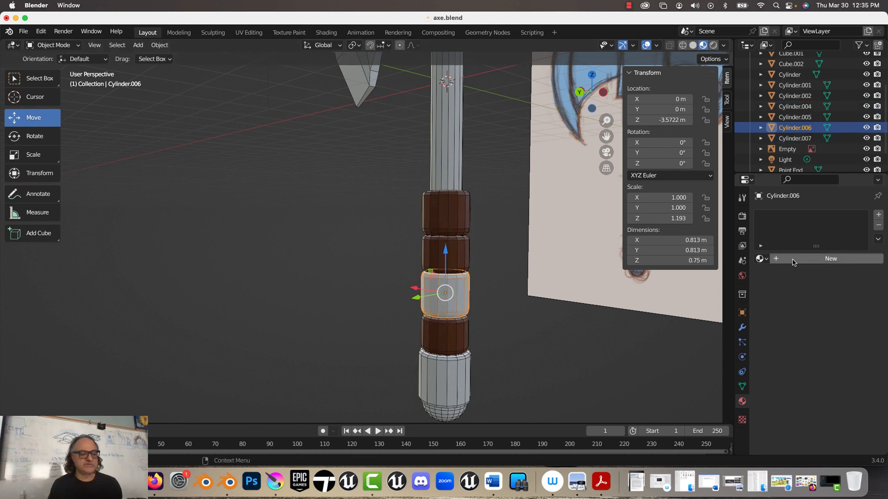
pyautogui.click(763, 258)
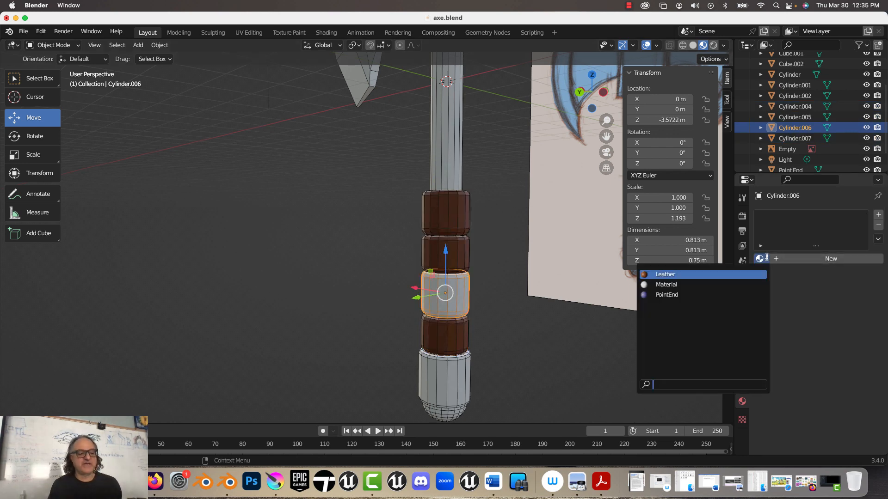
pyautogui.click(692, 275)
pyautogui.click(342, 246)
pyautogui.scroll(-5, 338, 237)
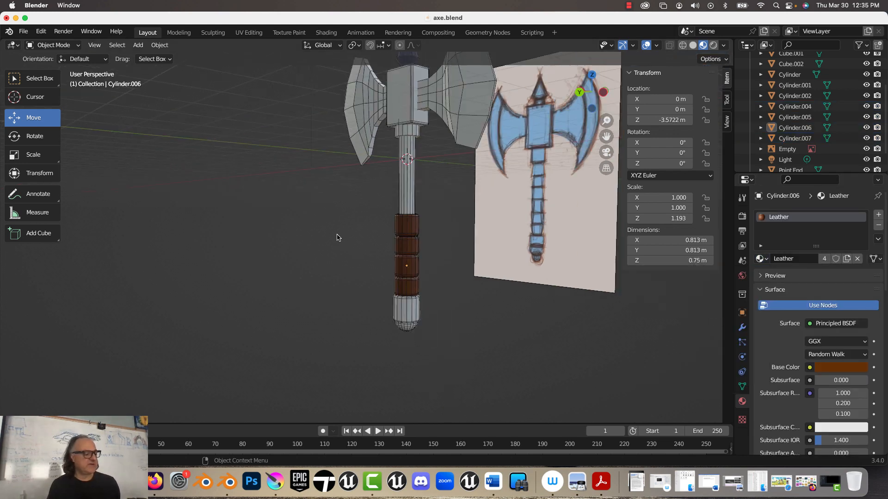
# Create a new material on the axe's shaft cylinder and name it StemHandle.
pyautogui.moveTo(336, 223); pyautogui.dragTo(370, 212, button='middle')
pyautogui.click(397, 185)
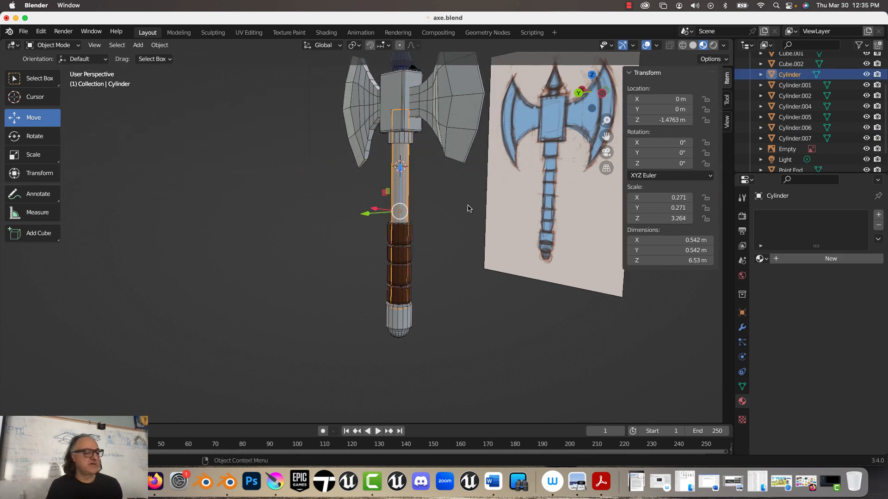
pyautogui.click(796, 258)
pyautogui.click(795, 260)
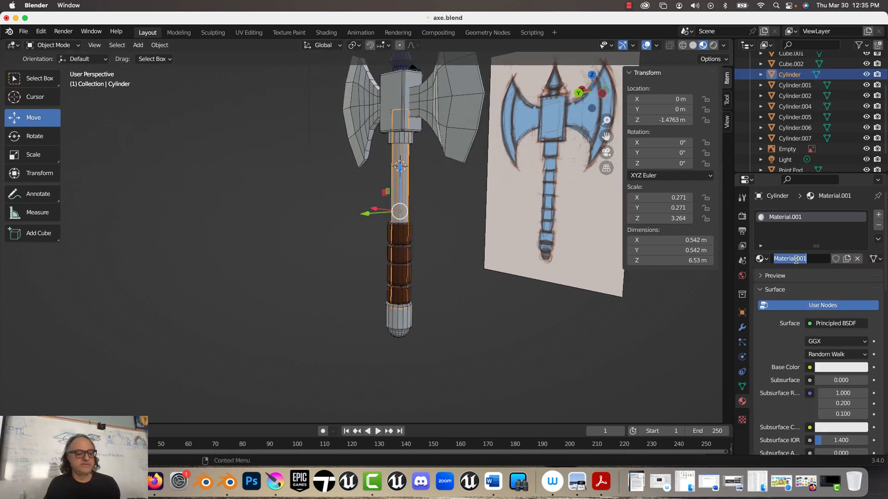
pyautogui.write('Stem')
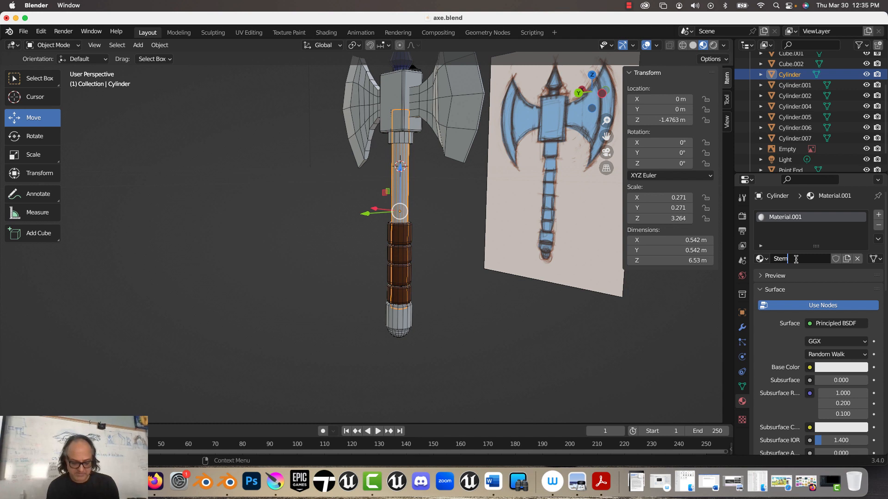
pyautogui.write('Ha')
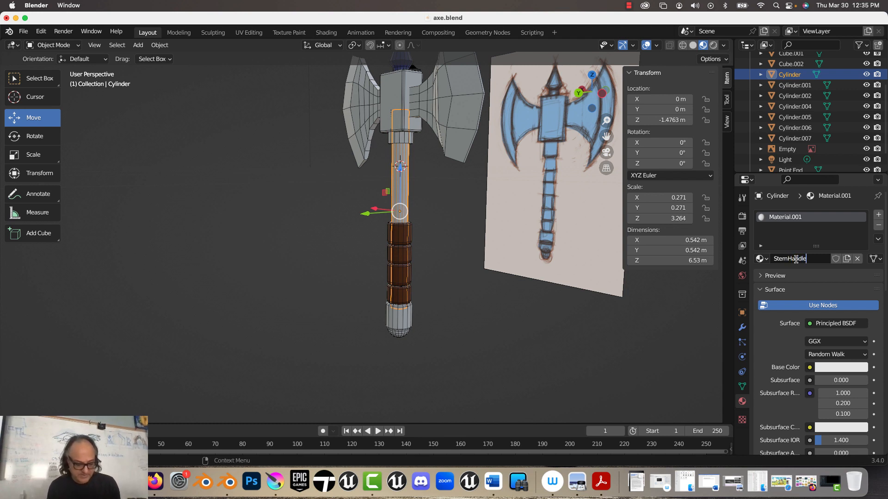
pyautogui.write('ndle')
pyautogui.press('Return')
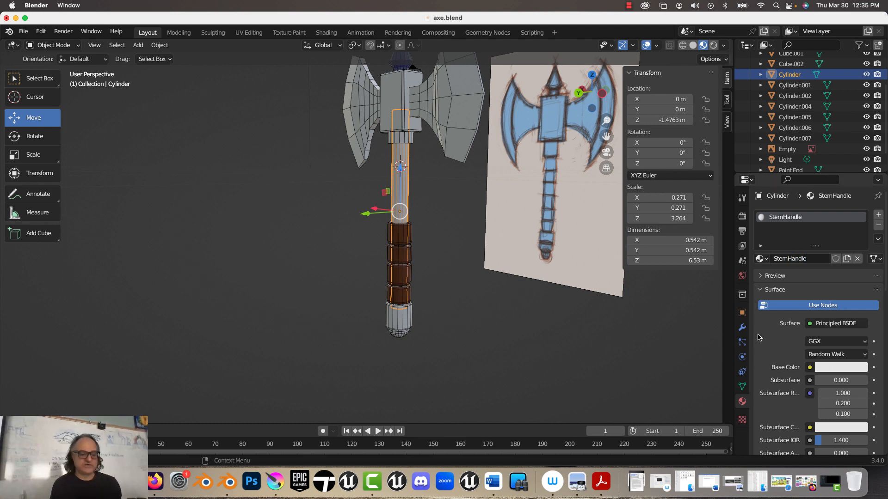
# Set the StemHandle base color to a light salmon red and deselect the shaft.
pyautogui.click(853, 371)
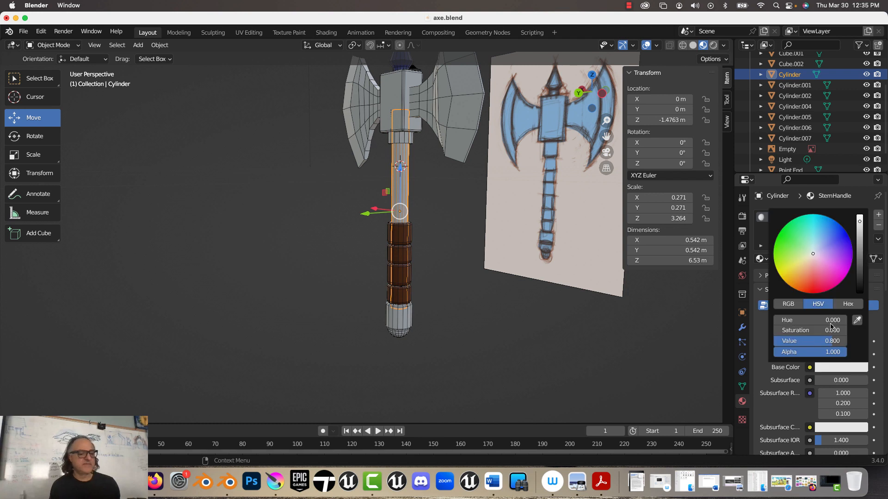
pyautogui.click(810, 280)
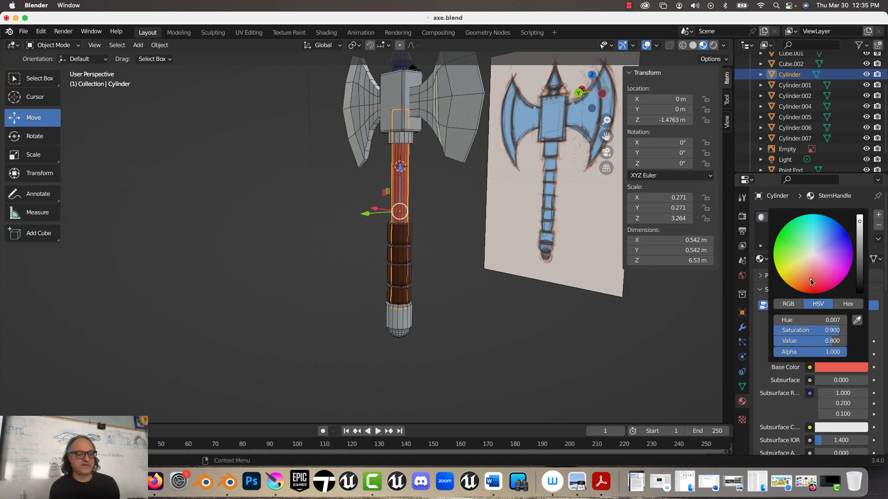
pyautogui.moveTo(810, 281); pyautogui.dragTo(810, 270)
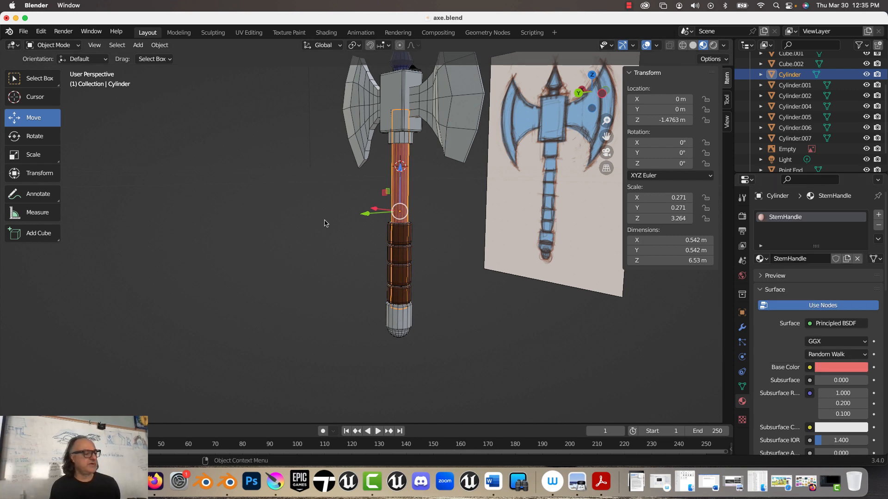
pyautogui.click(232, 199)
# Assign the existing PointEnd material to the pommel cylinder below the leather grip.
pyautogui.scroll(-3, 238, 194)
pyautogui.moveTo(260, 153); pyautogui.dragTo(314, 145, button='middle')
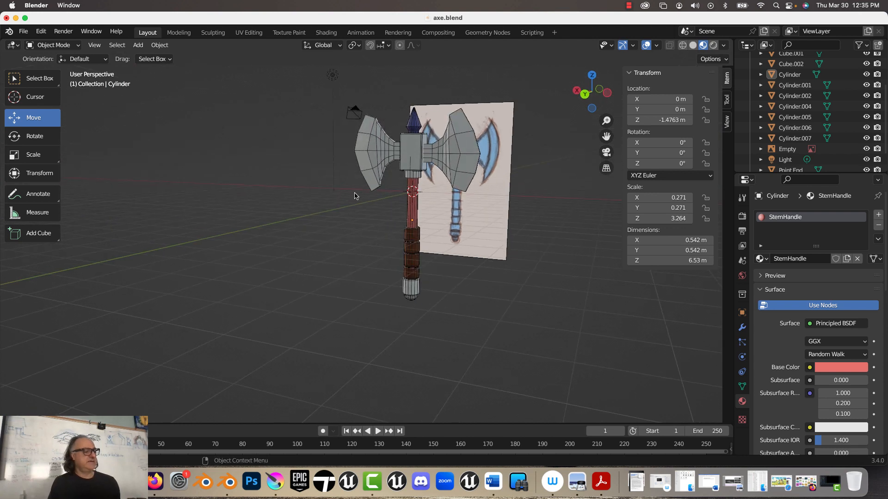
pyautogui.click(410, 293)
pyautogui.click(760, 259)
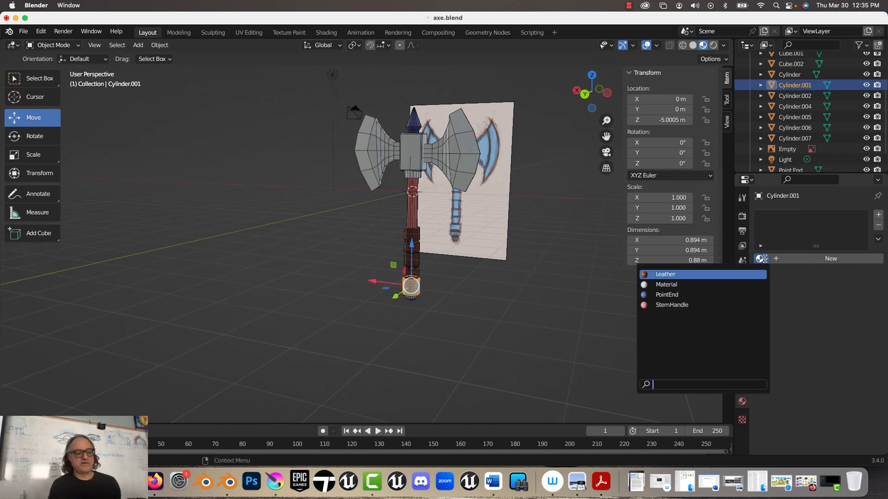
pyautogui.click(644, 295)
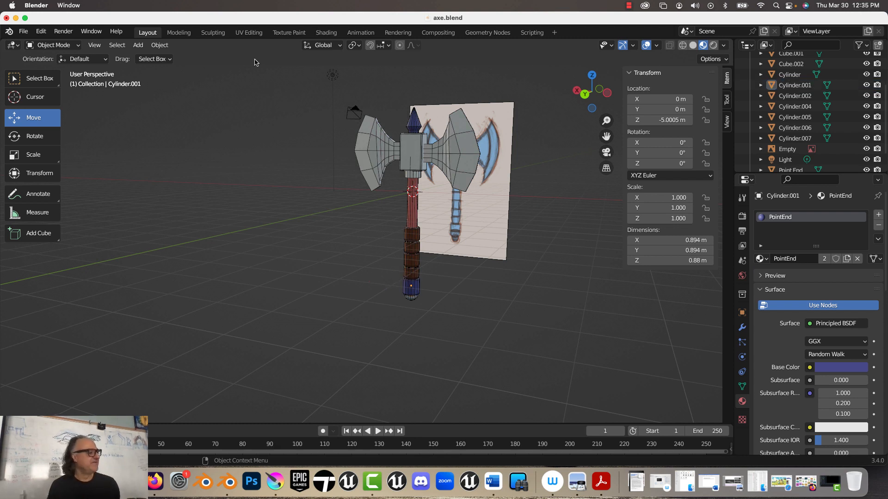
pyautogui.click(138, 45)
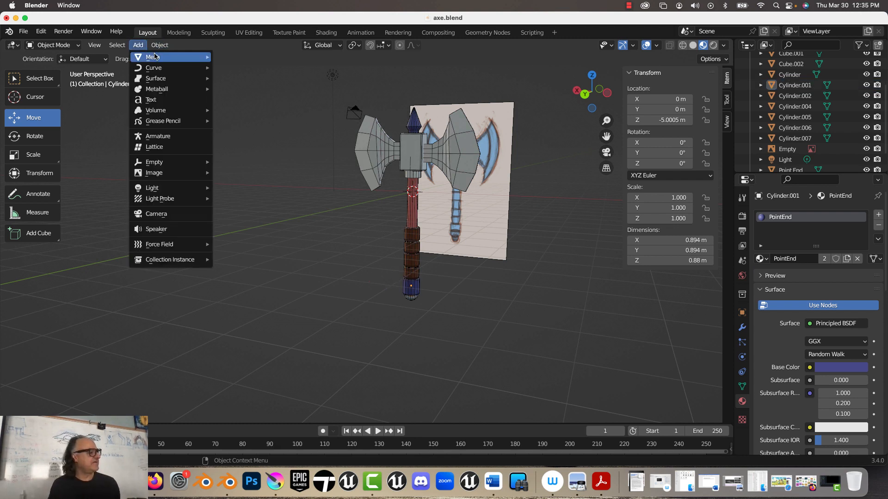
pyautogui.moveTo(157, 57)
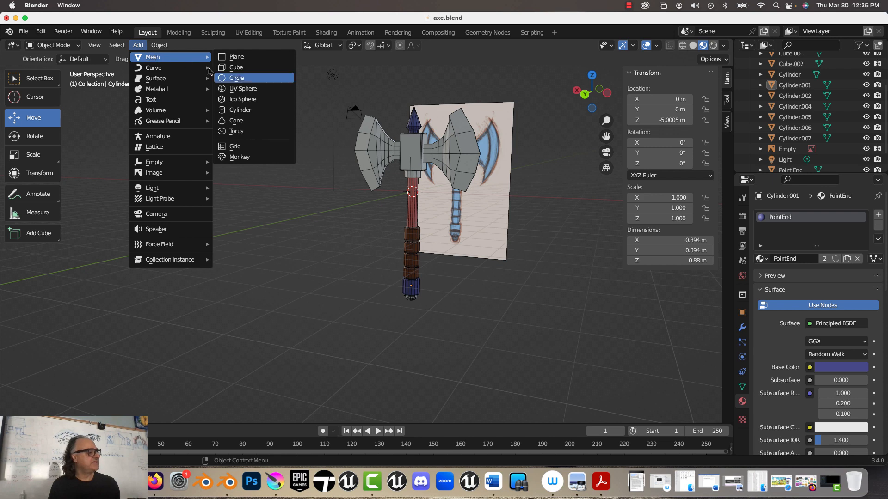
pyautogui.click(236, 130)
pyautogui.moveTo(409, 156); pyautogui.dragTo(351, 226)
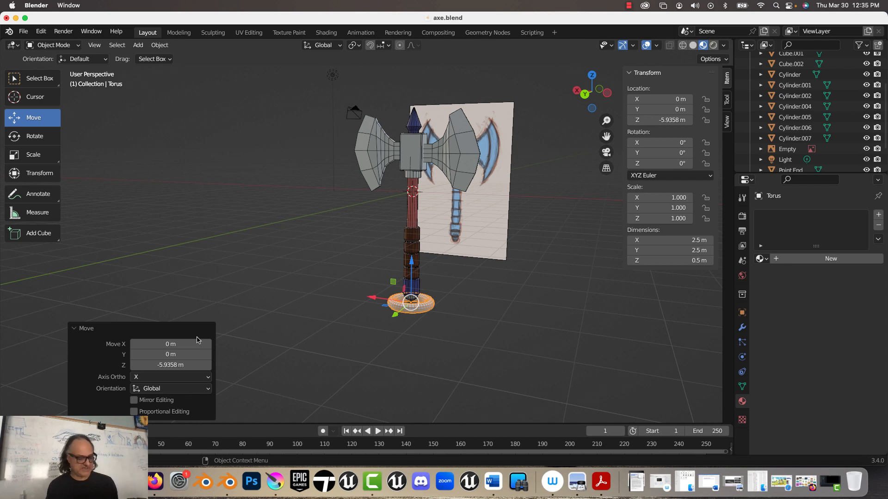
pyautogui.press('super+z')
pyautogui.press('super+z')
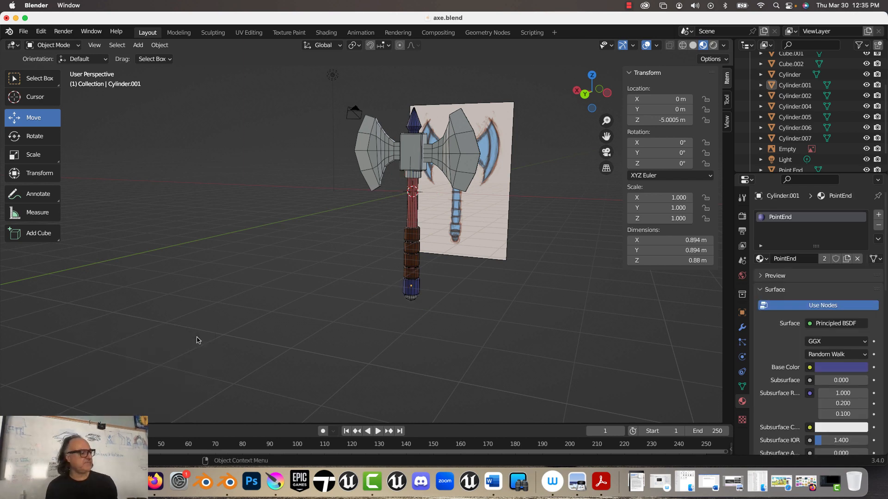
# Add a torus mesh with 24 major segments and 10 minor segments.
pyautogui.click(138, 45)
pyautogui.moveTo(152, 57)
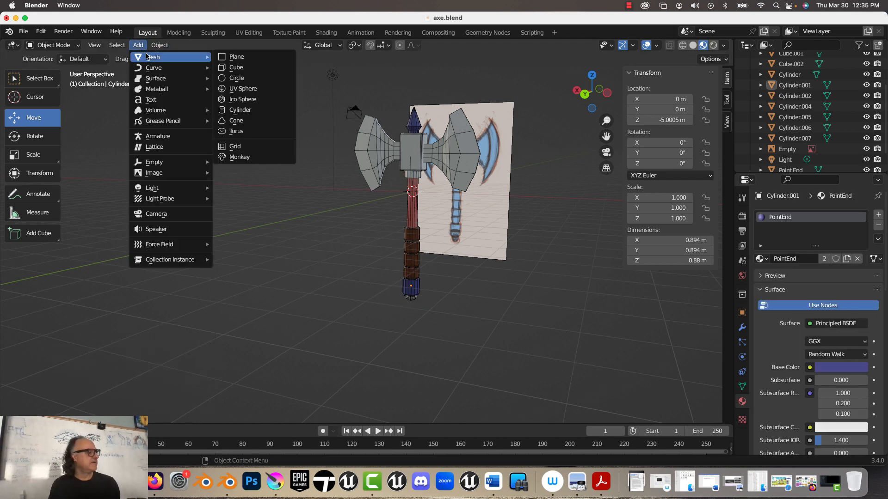
pyautogui.click(259, 135)
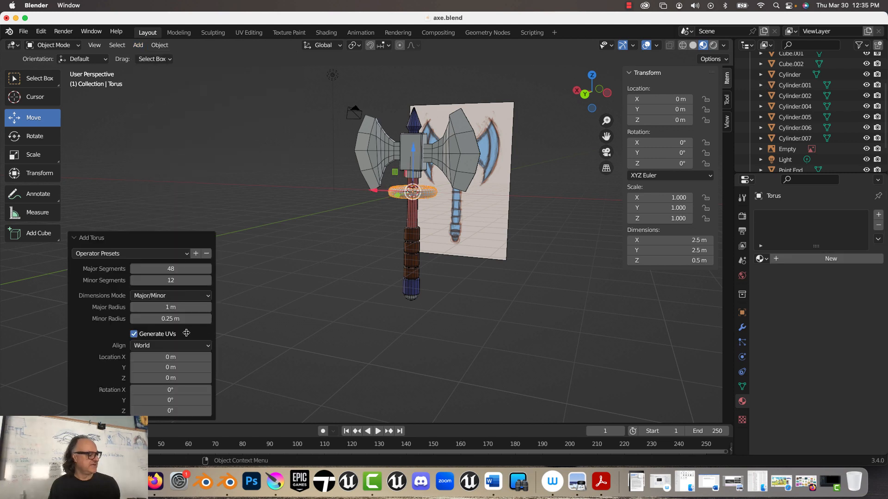
pyautogui.click(187, 268)
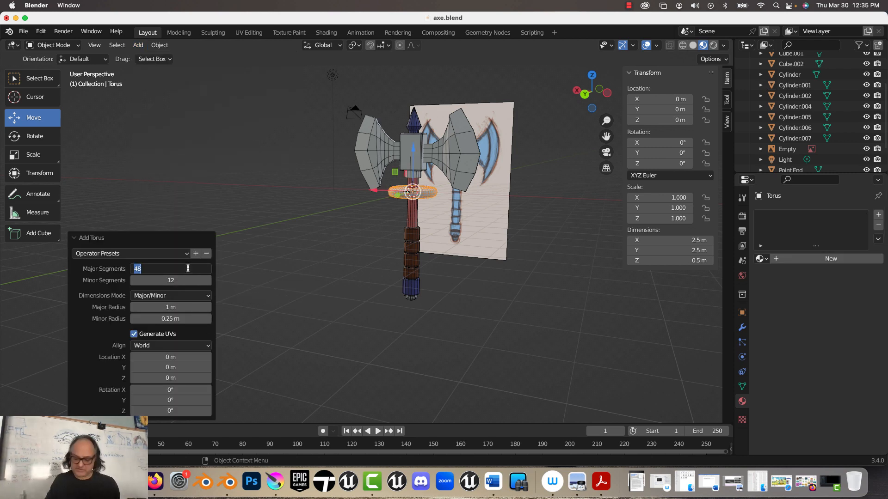
pyautogui.write('2')
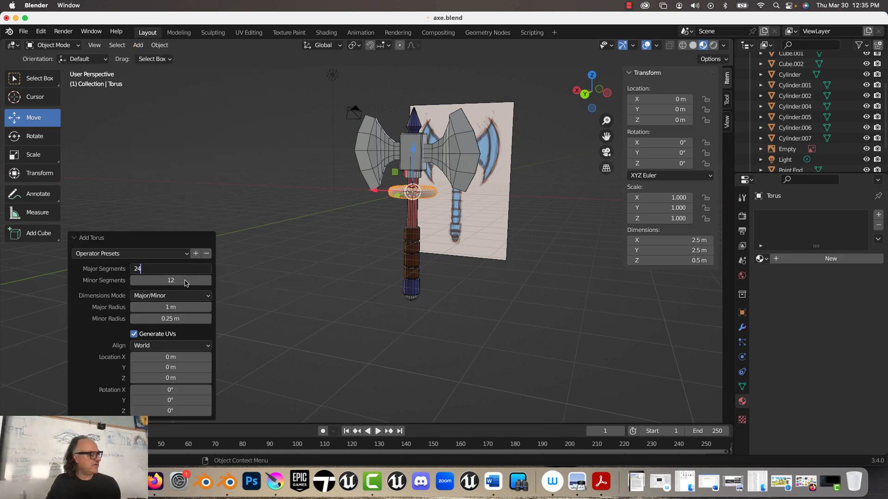
pyautogui.click(185, 281)
pyautogui.click(185, 280)
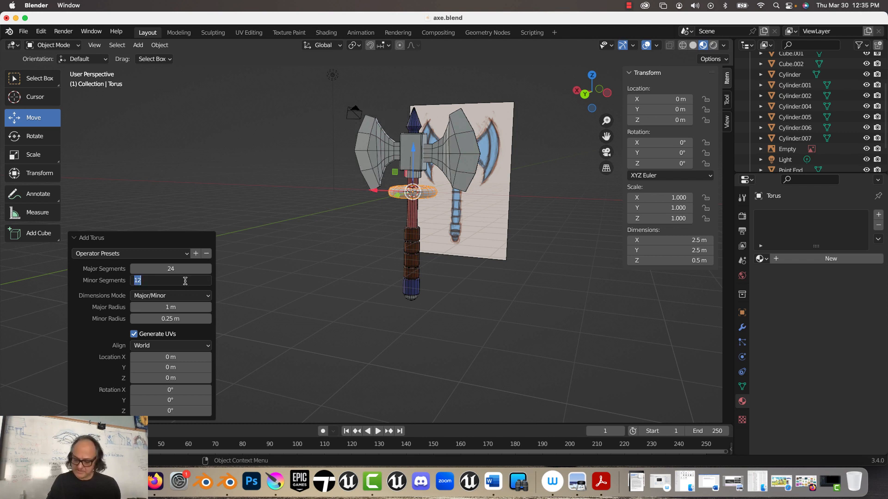
pyautogui.write('10')
pyautogui.press('Return')
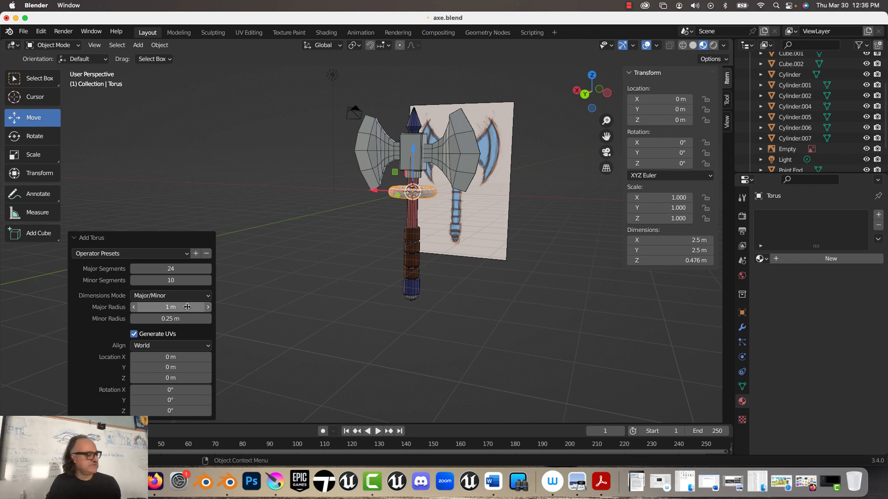
# Set the torus's major radius to 0.6 m and its minor radius to 0.1 m.
pyautogui.click(176, 309)
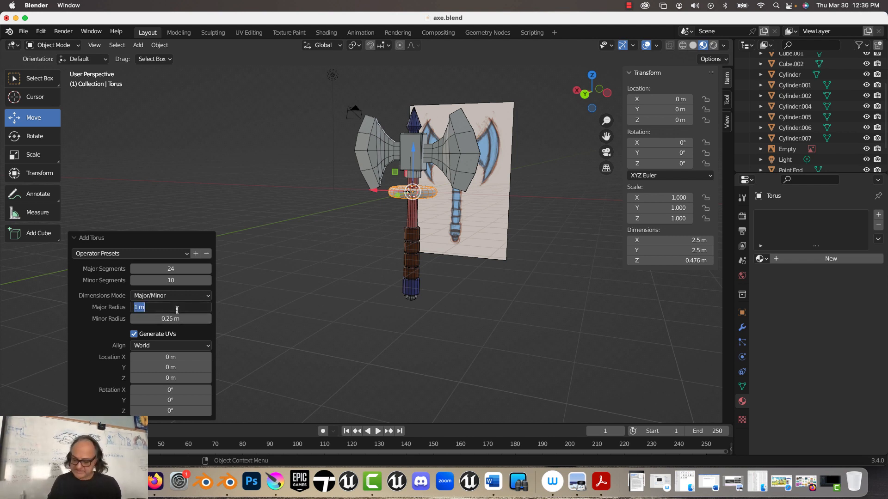
pyautogui.write('0.6')
pyautogui.press('Return')
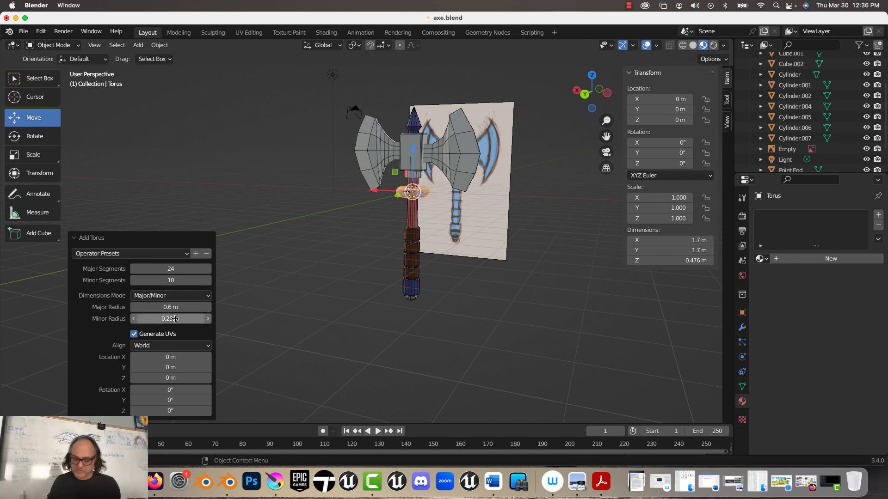
pyautogui.click(175, 319)
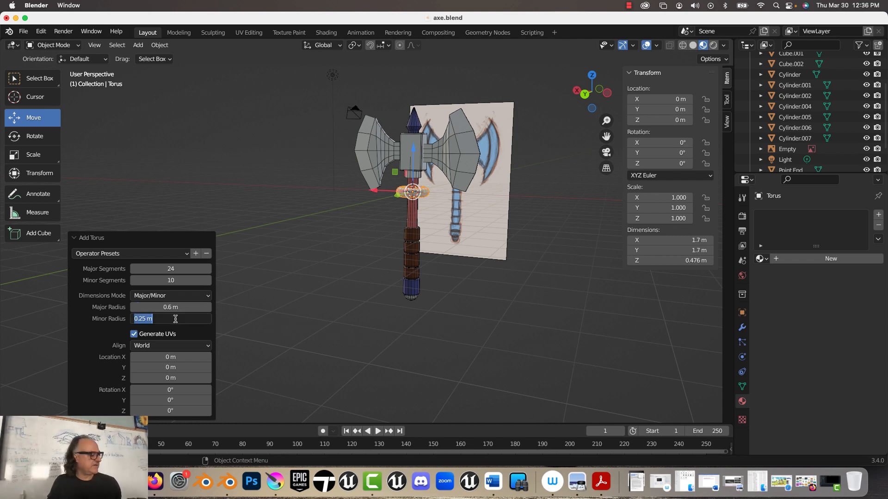
pyautogui.click(175, 319)
pyautogui.hotkey('ctrl', 'a')
pyautogui.write('0.1')
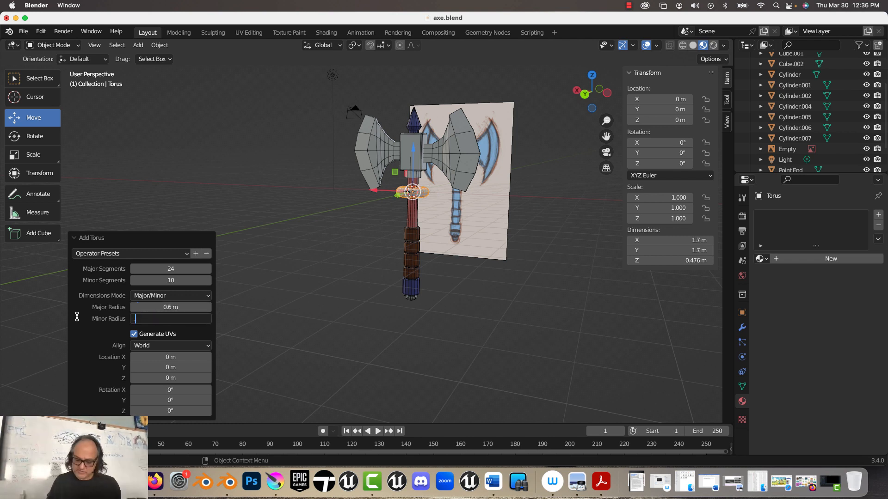
pyautogui.press('Return')
# Move the torus about 5.96 m down along Z to the rounded end of the pommel.
pyautogui.moveTo(290, 142); pyautogui.dragTo(321, 185, button='middle')
pyautogui.scroll(5, 374, 197)
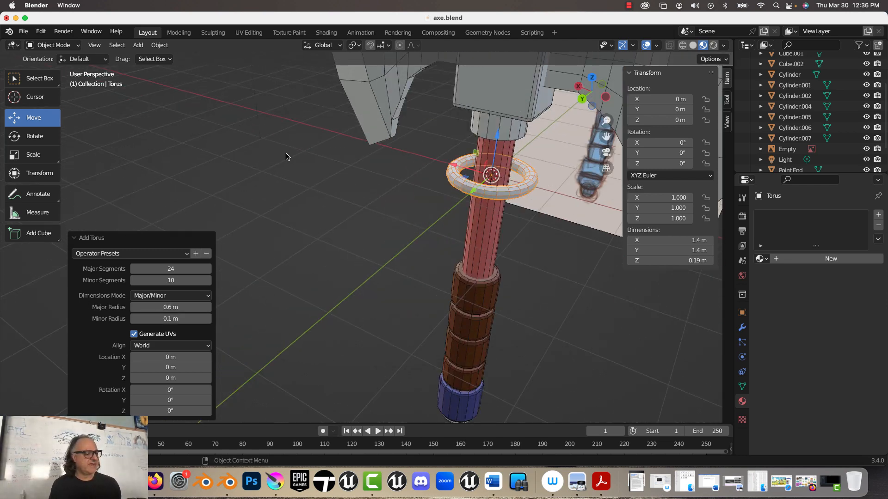
pyautogui.moveTo(286, 156); pyautogui.dragTo(285, 143, button='middle')
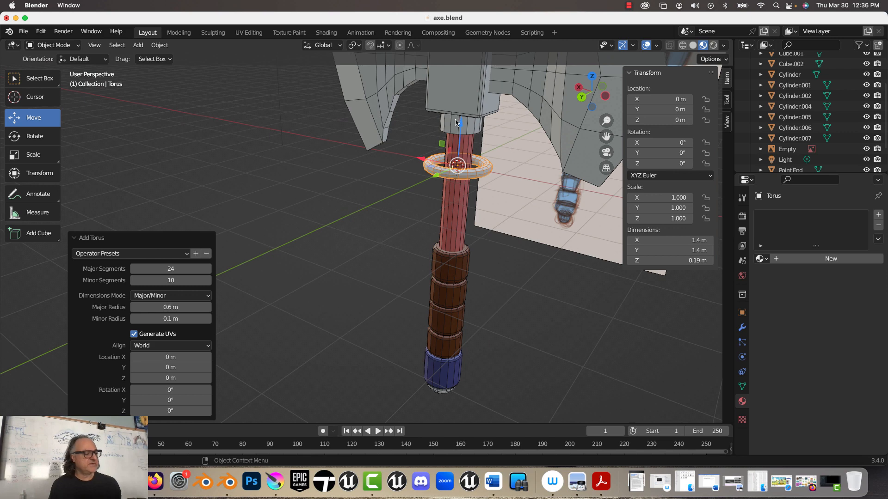
pyautogui.moveTo(459, 124); pyautogui.dragTo(442, 354)
pyautogui.moveTo(347, 313); pyautogui.dragTo(359, 283, button='middle')
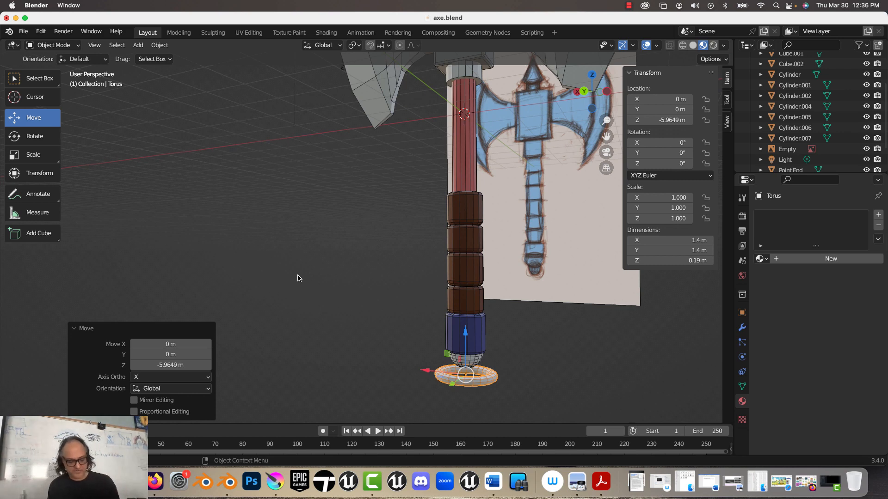
# Rotate the torus 90° about the global Y axis, scale it uniformly to about 0.59, and deselect it.
pyautogui.write('ry90')
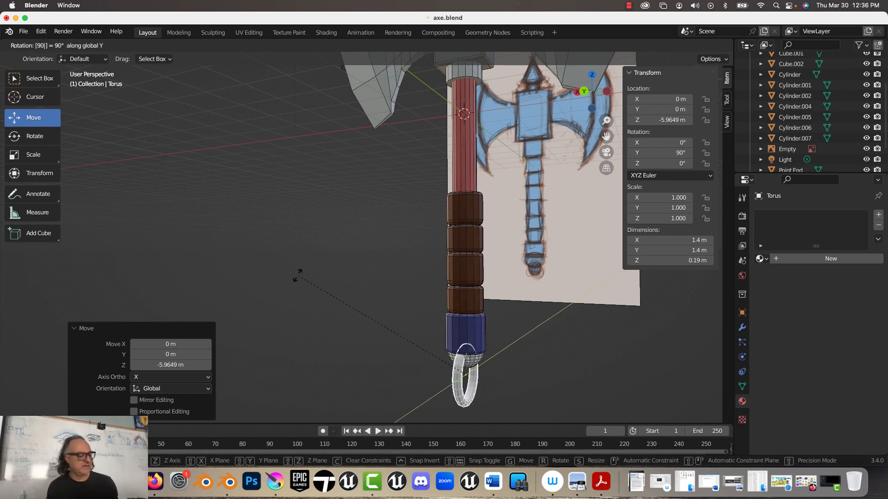
pyautogui.press('Return')
pyautogui.moveTo(295, 275); pyautogui.dragTo(307, 310, button='middle')
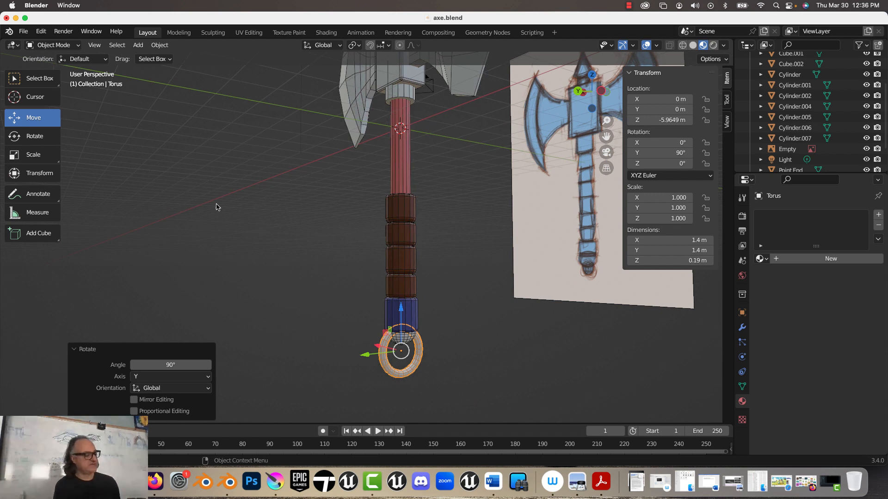
pyautogui.press('s')
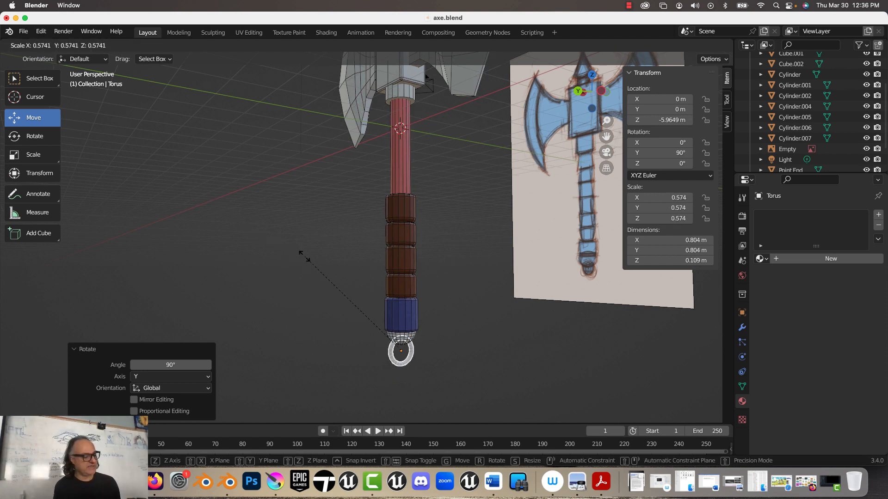
pyautogui.click(301, 254)
pyautogui.moveTo(301, 254)
pyautogui.mouseDown(button='middle')
pyautogui.moveTo(390, 260)
pyautogui.moveTo(301, 245)
pyautogui.mouseUp(button='middle')
pyautogui.click(293, 239)
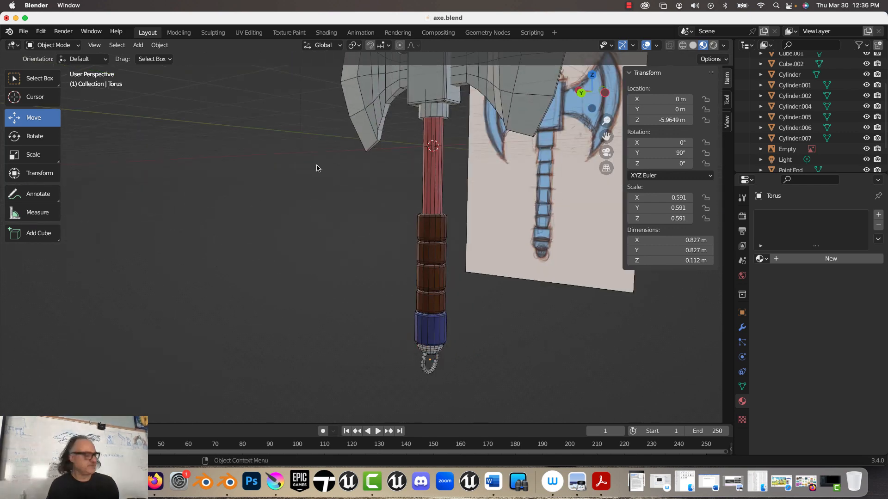
pyautogui.moveTo(317, 164); pyautogui.dragTo(307, 218, button='middle')
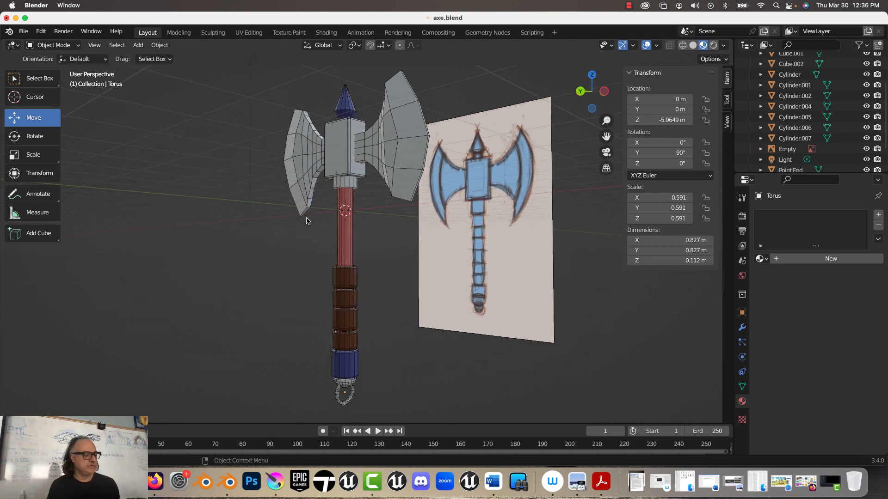
pyautogui.click(628, 6)
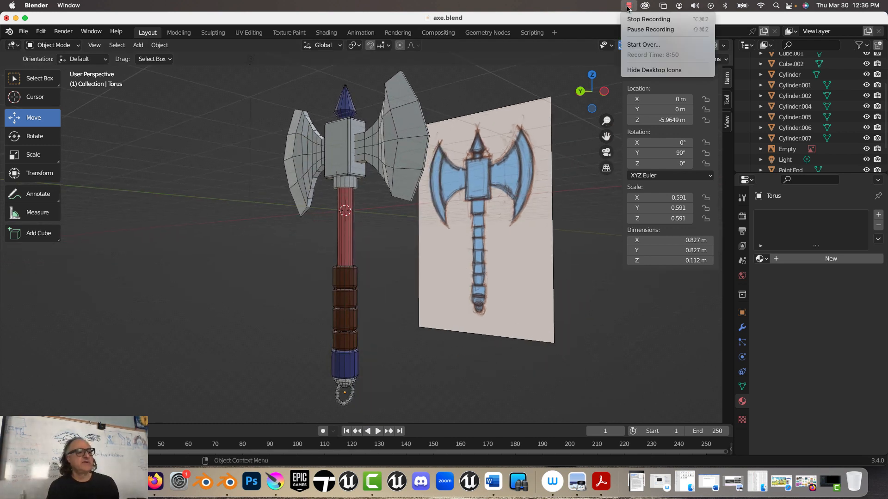
pyautogui.click(214, 142)
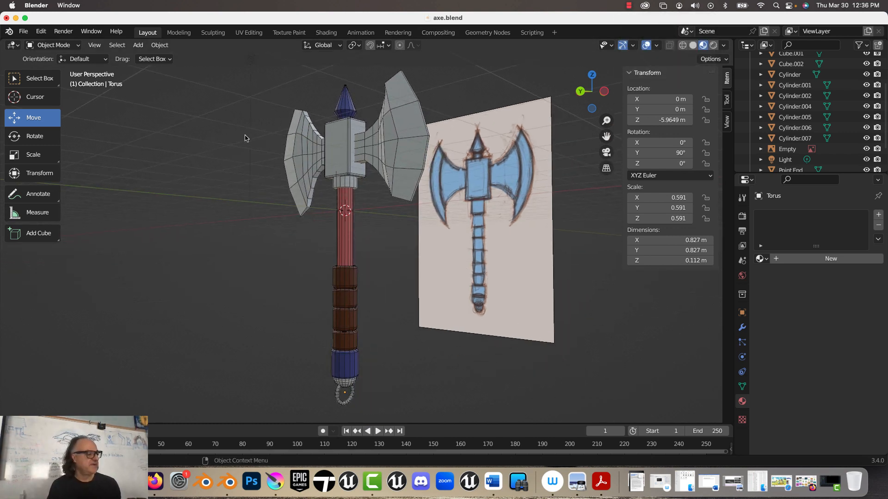
# Select the cylindrical collar beneath the axe head's central block and open its mesh for editing.
pyautogui.moveTo(245, 138); pyautogui.dragTo(339, 153, button='middle')
pyautogui.scroll(3, 398, 153)
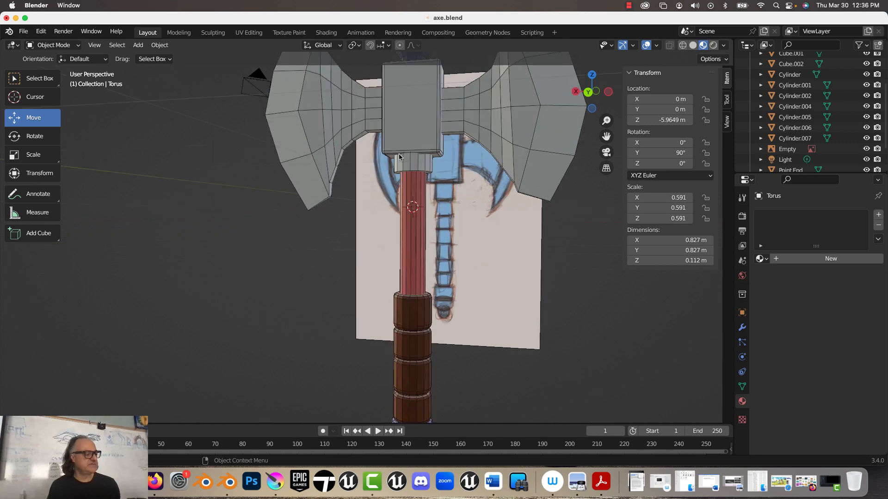
pyautogui.scroll(-4, 399, 156)
pyautogui.moveTo(398, 156); pyautogui.dragTo(373, 171, button='middle')
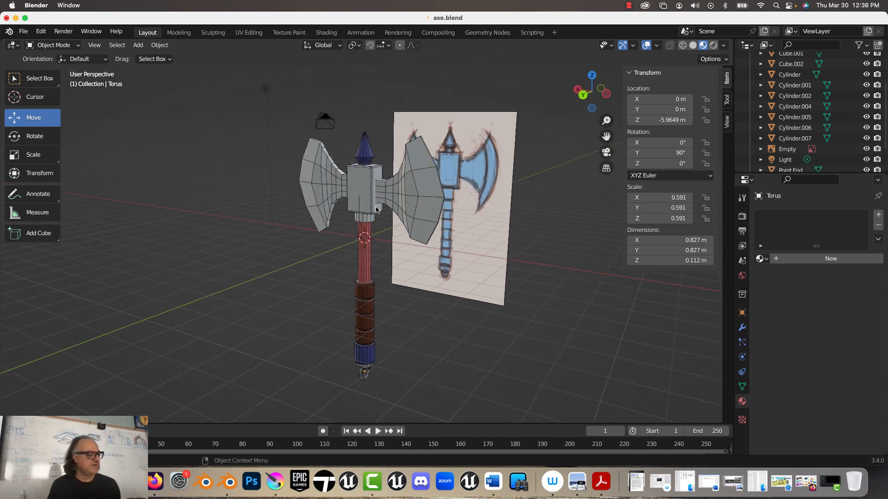
pyautogui.click(370, 220)
pyautogui.press('KP_Decimal')
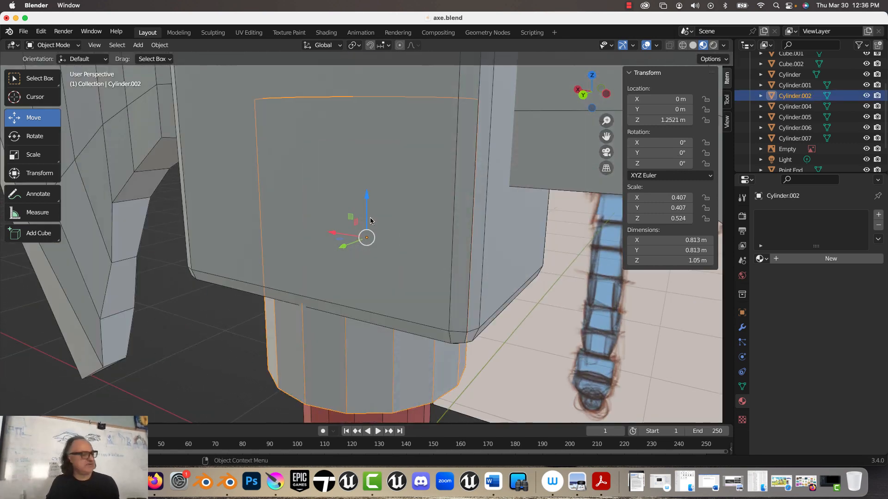
pyautogui.moveTo(387, 255); pyautogui.dragTo(377, 200, button='middle')
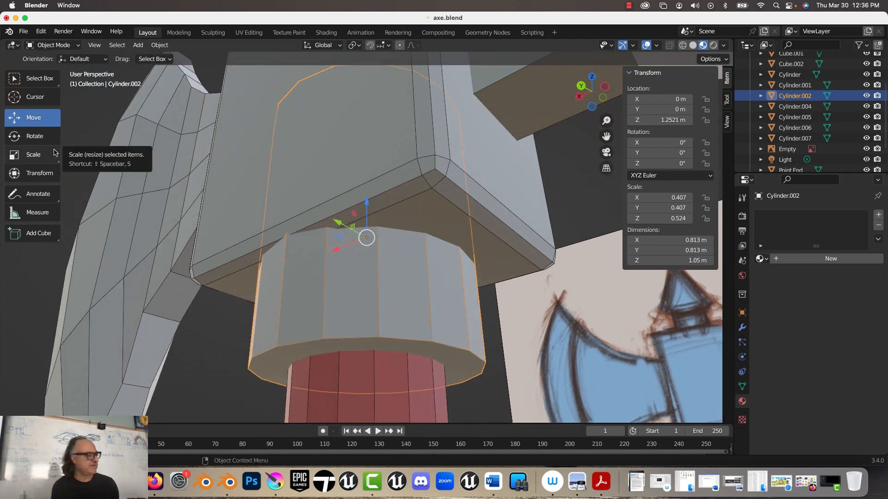
pyautogui.press('Tab')
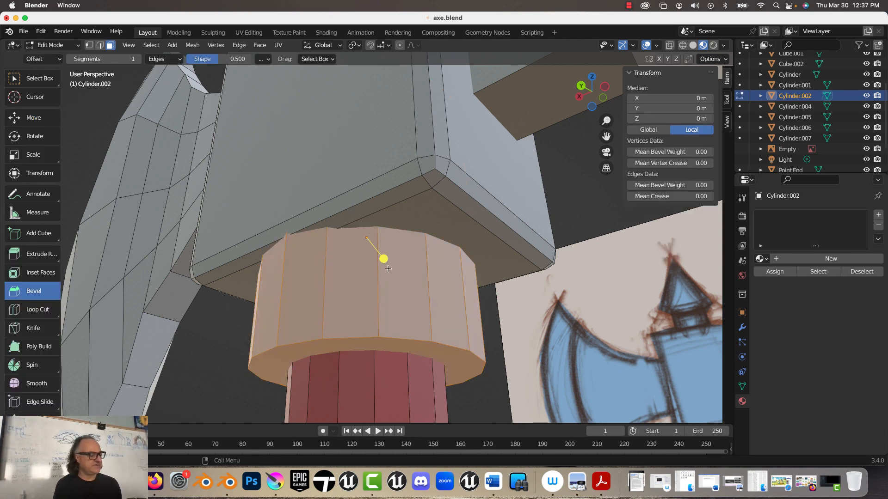
# Bevel the collar's bottom rim with a width of about 0.091 m and 2 segments, and return to Object Mode.
pyautogui.moveTo(384, 260); pyautogui.dragTo(387, 275)
pyautogui.hotkey('ctrl', 'z')
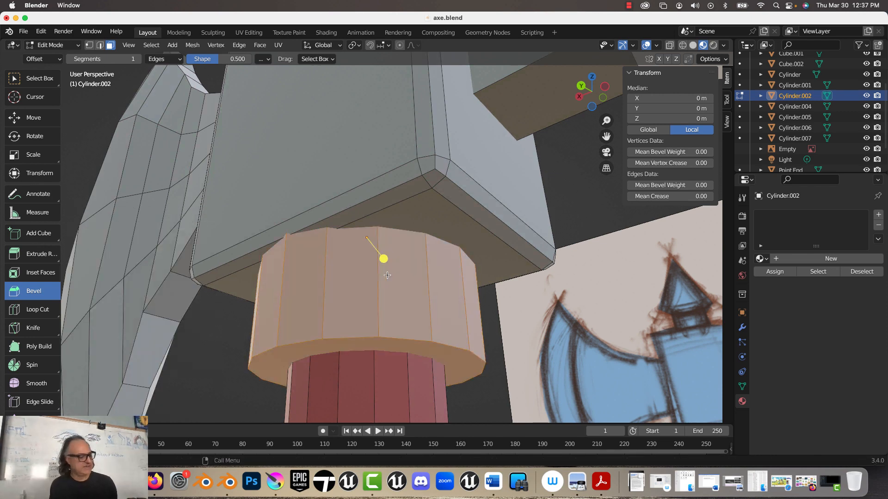
pyautogui.click(364, 341)
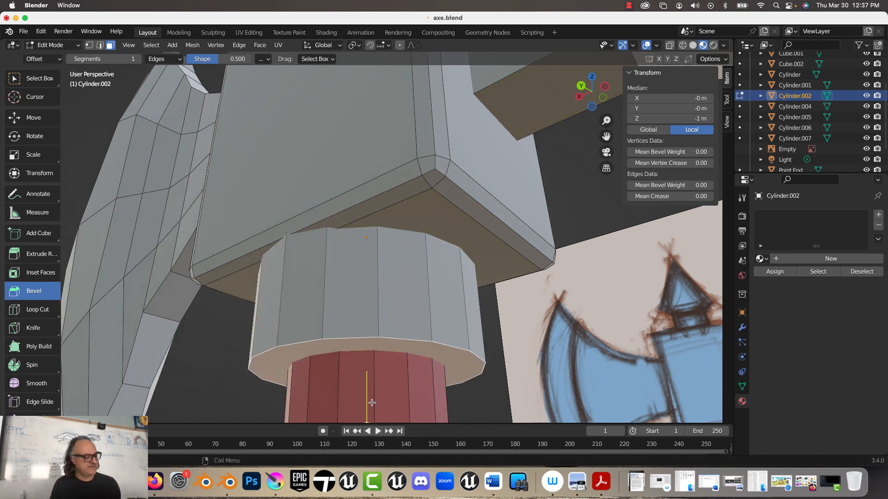
pyautogui.scroll(1, 372, 402)
pyautogui.scroll(-5, 366, 361)
pyautogui.moveTo(367, 360); pyautogui.dragTo(367, 370)
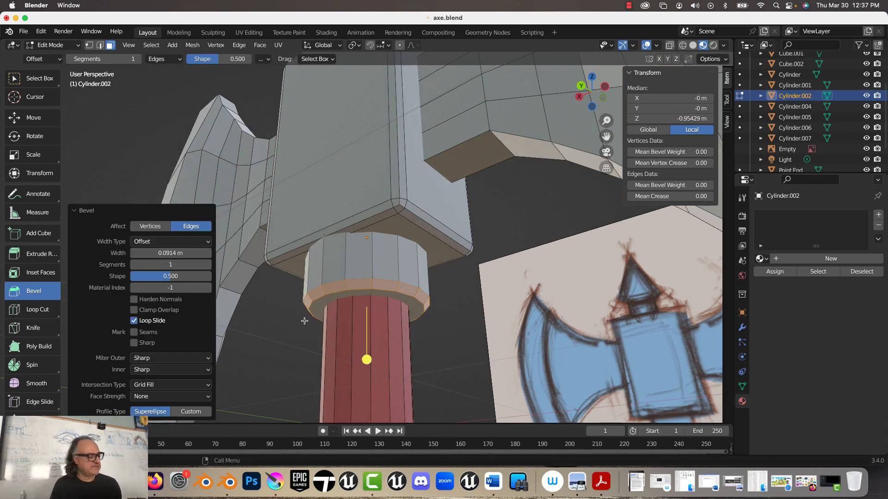
pyautogui.click(208, 266)
pyautogui.click(41, 116)
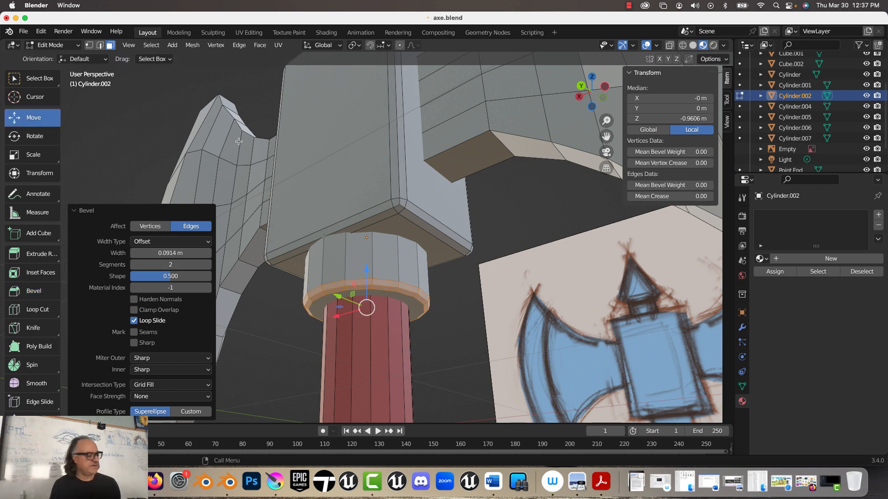
pyautogui.press('Tab')
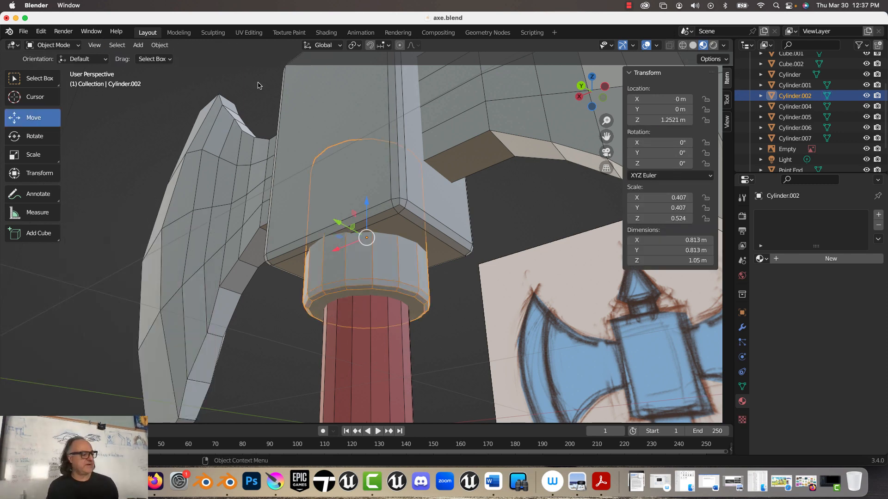
# Duplicate the beveled collar about 1.39 m up along Z so it protrudes from the top of the central block.
pyautogui.moveTo(259, 86); pyautogui.dragTo(331, 268, button='middle')
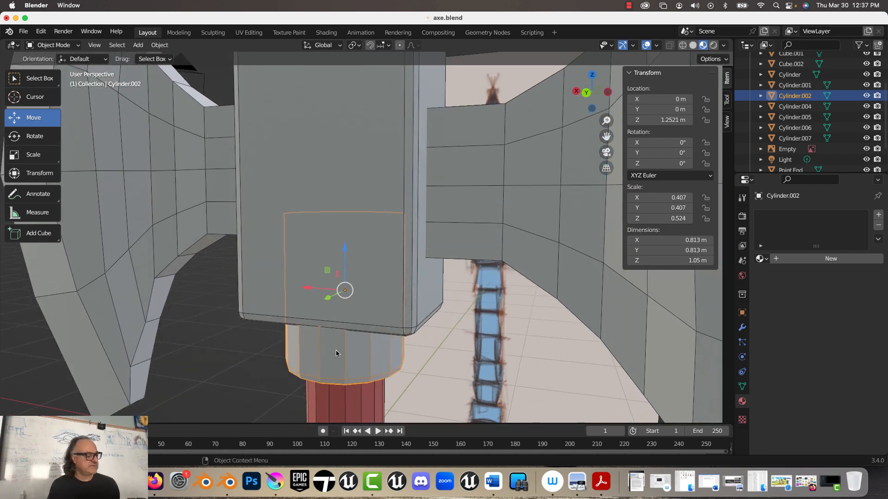
pyautogui.hotkey('shift', 'd')
pyautogui.press('z')
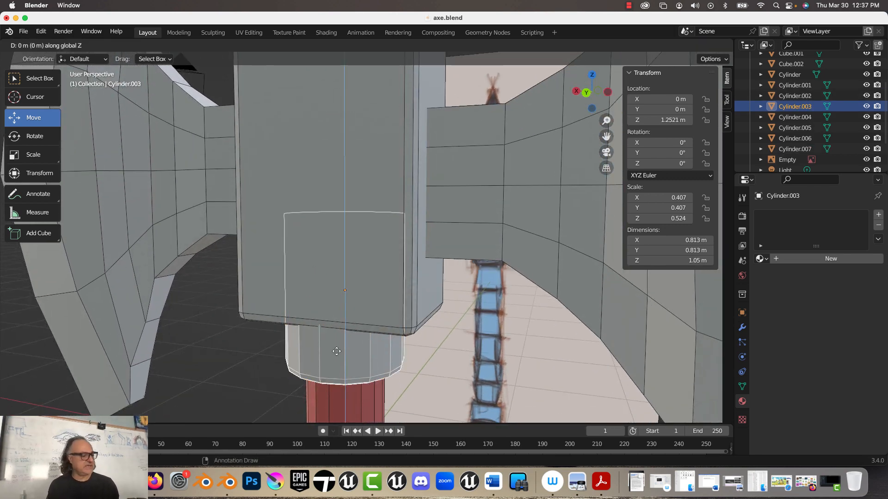
pyautogui.click(291, 146)
# Rotate the duplicated collar 180° about the global Y axis so its beveled rim faces up.
pyautogui.moveTo(291, 146); pyautogui.dragTo(323, 225, button='middle')
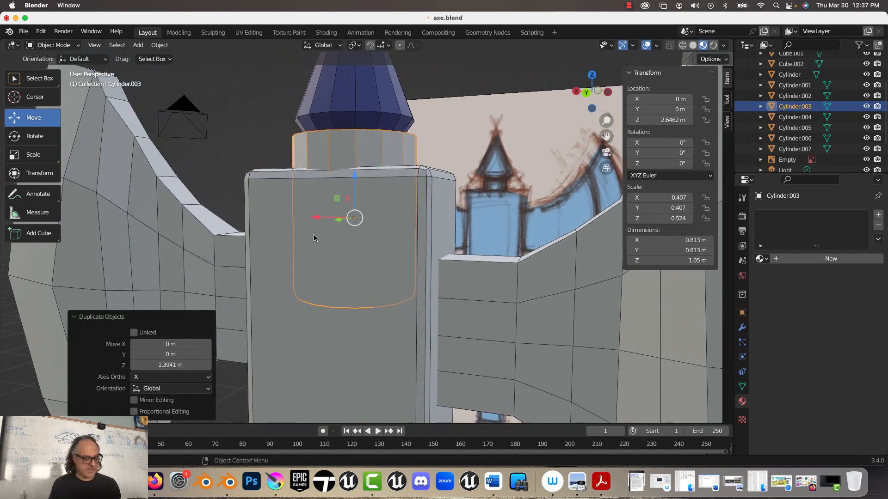
pyautogui.write('ry')
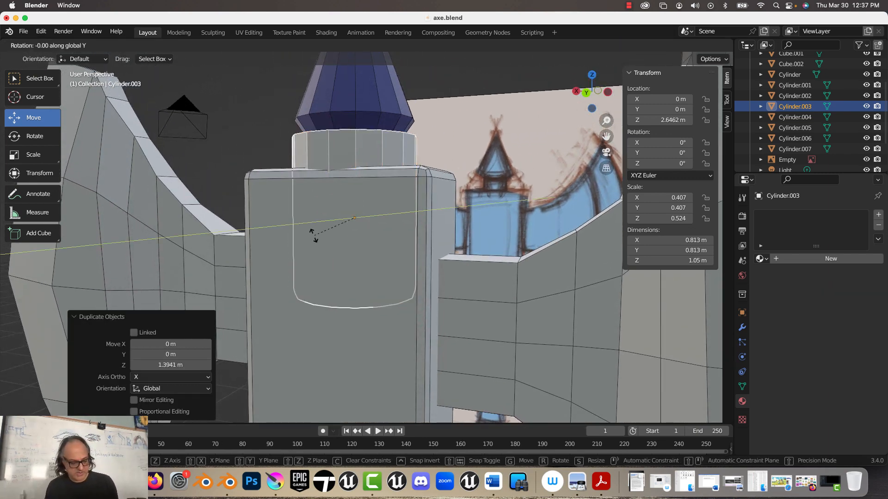
pyautogui.write('180')
pyautogui.press('Return')
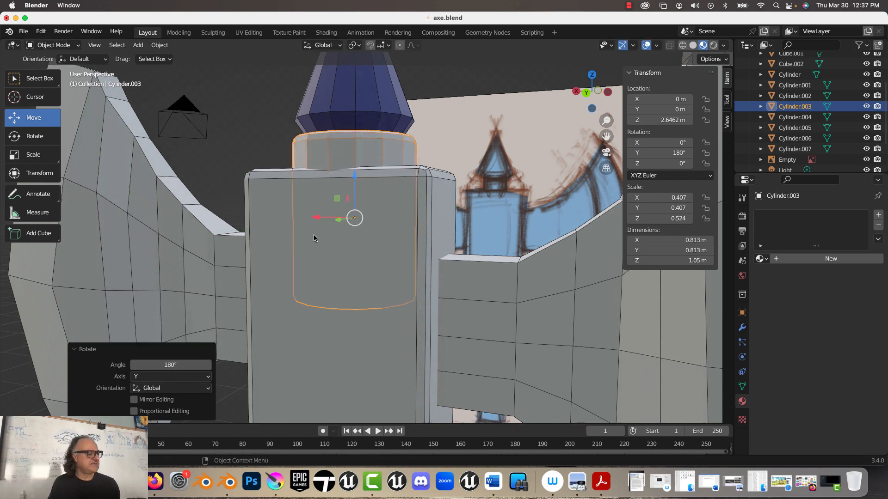
# Raise the blue spike about 0.2 m along Z above the upper collar and deselect it.
pyautogui.moveTo(311, 237); pyautogui.dragTo(367, 121, button='middle')
pyautogui.click(371, 118)
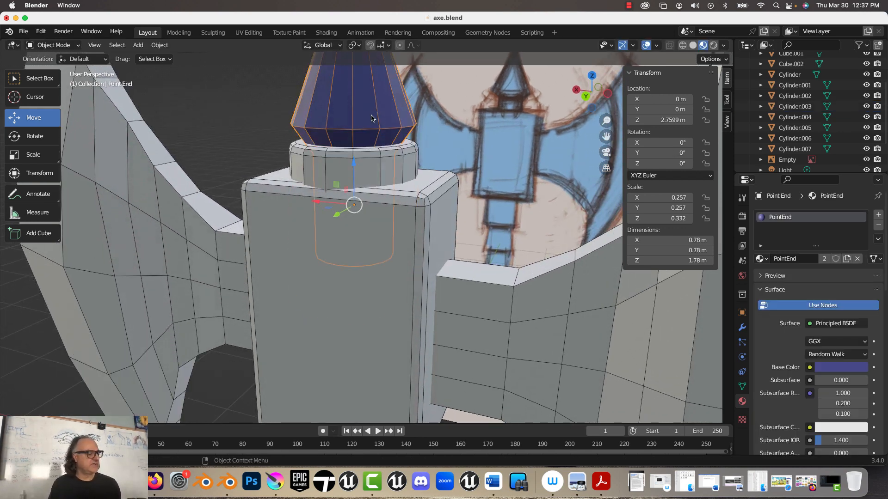
pyautogui.scroll(-5, 299, 114)
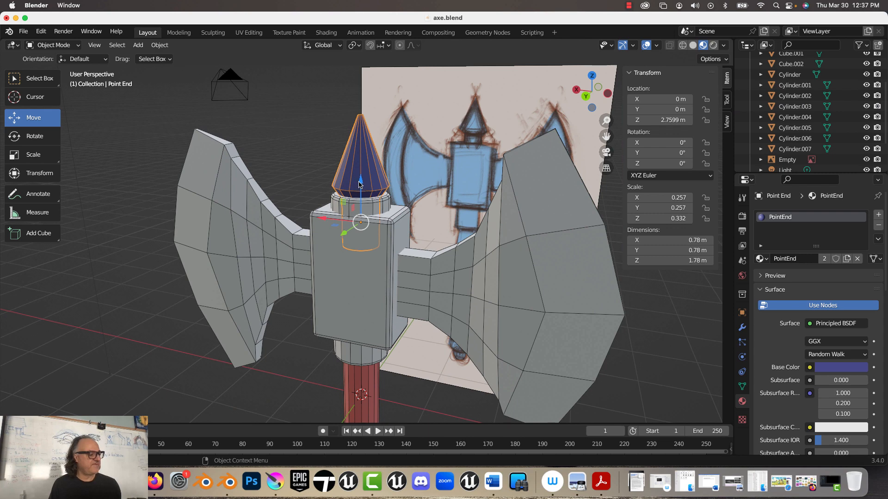
pyautogui.moveTo(360, 184); pyautogui.dragTo(357, 169)
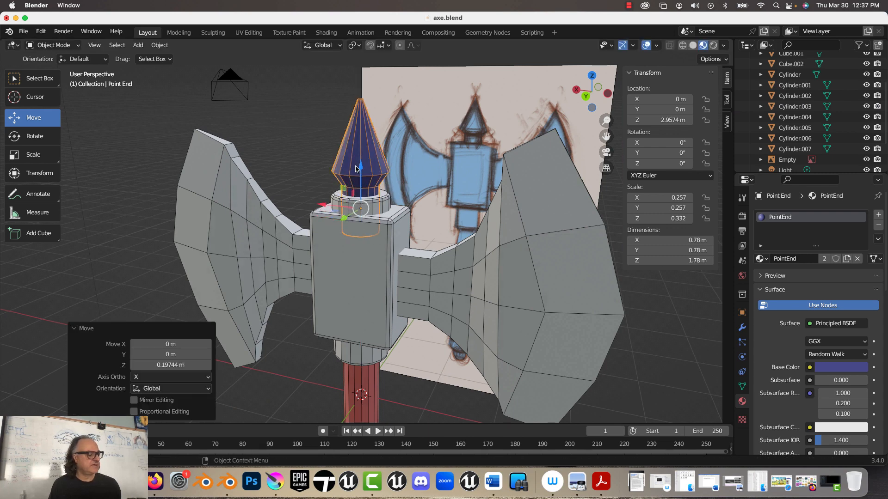
pyautogui.click(273, 161)
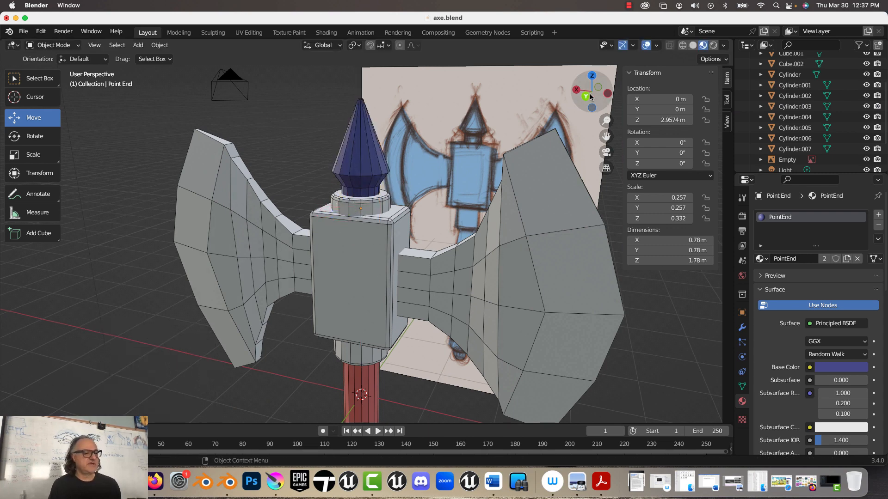
# Examine the whole axe from the back and in perspective against the reference drawing.
pyautogui.click(587, 97)
pyautogui.scroll(-8, 392, 224)
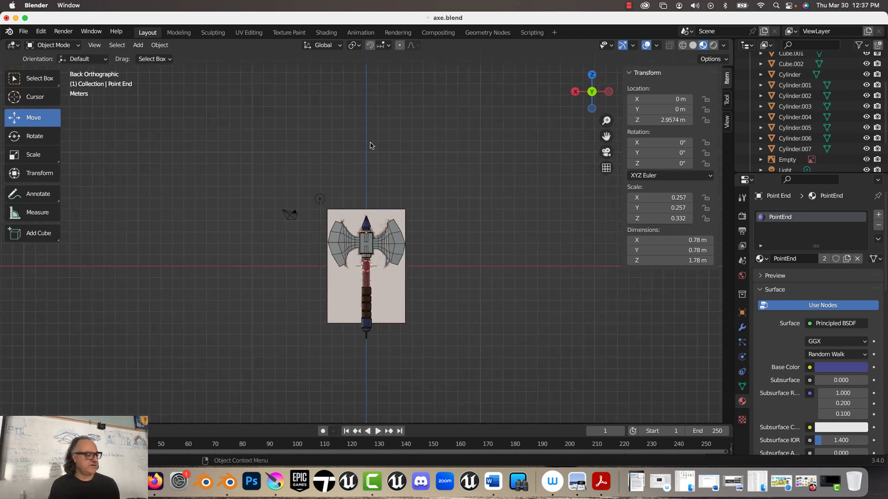
pyautogui.moveTo(457, 240); pyautogui.dragTo(428, 234, button='middle')
pyautogui.scroll(8, 406, 246)
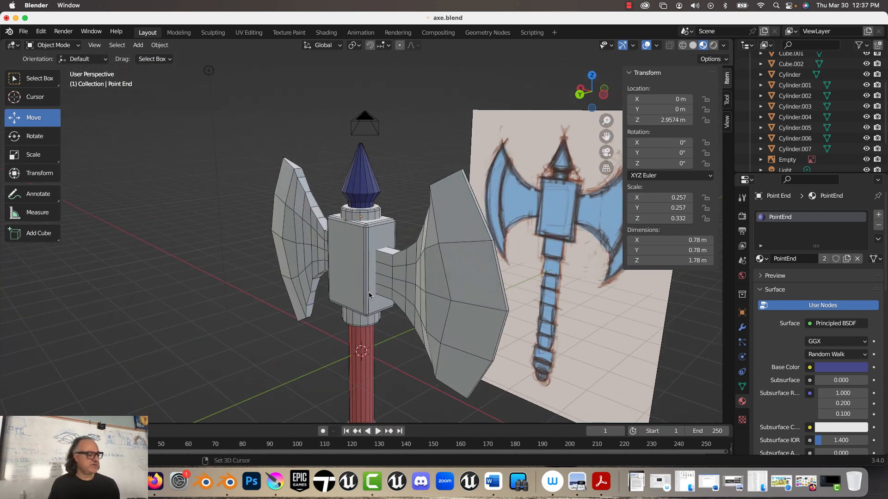
pyautogui.scroll(-8, 375, 217)
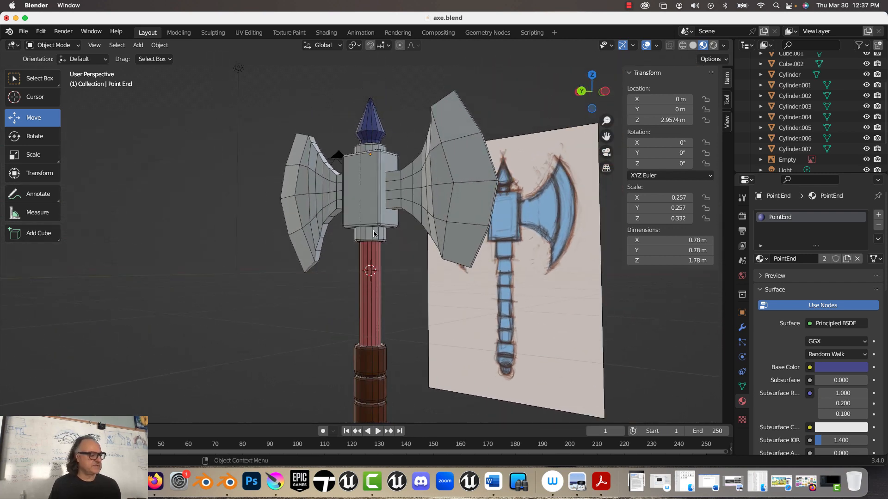
pyautogui.moveTo(363, 230); pyautogui.dragTo(366, 231, button='middle')
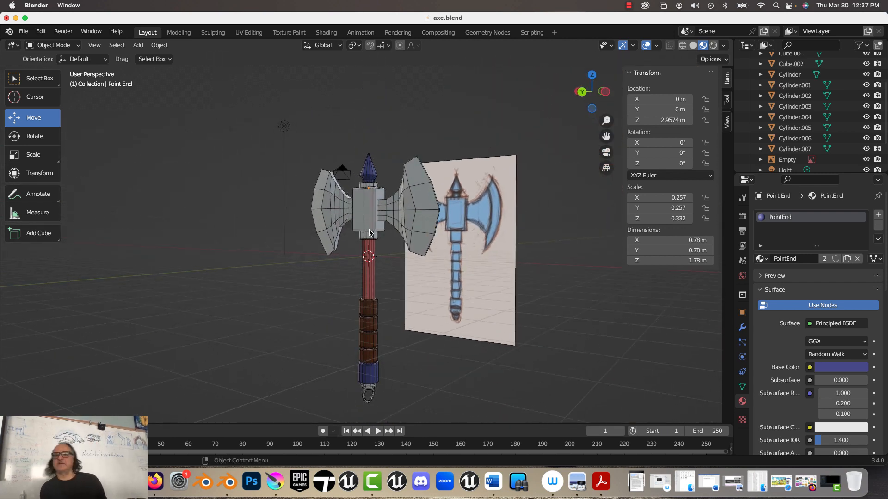
pyautogui.click(630, 7)
pyautogui.click(630, 18)
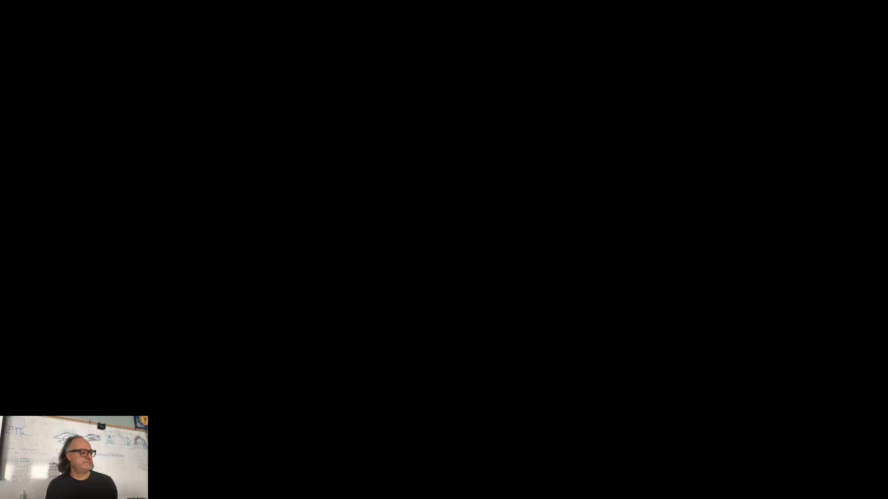